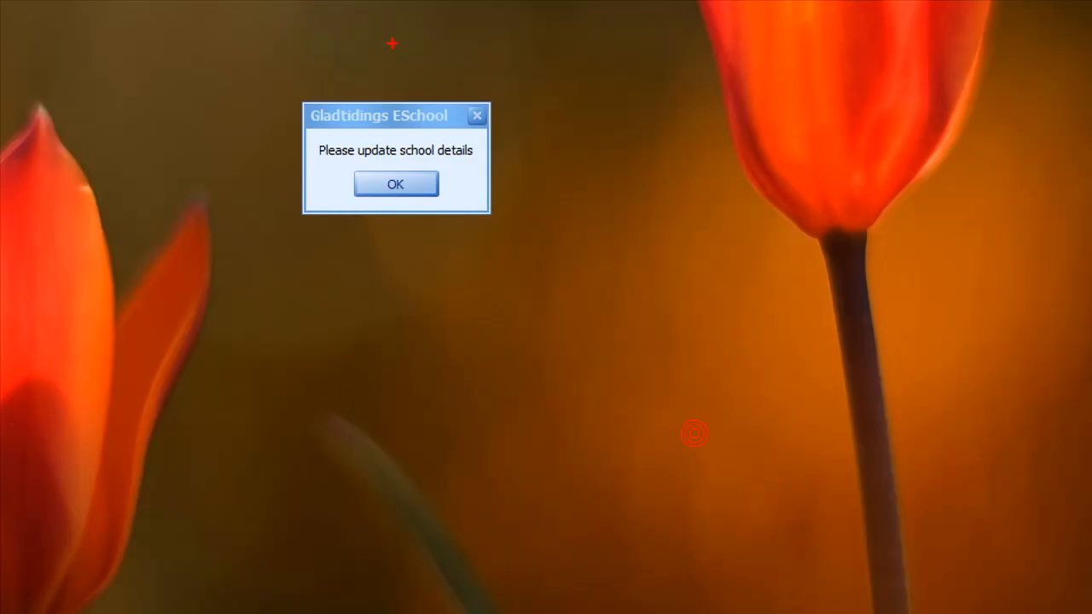
Dismiss the prompt asking to update the school details so the school form opens.
{"action": "mouse_move", "coordinate": [430, 71]}
{"action": "left_mouse_down"}
{"action": "mouse_move", "coordinate": [402, 312]}
{"action": "mouse_move", "coordinate": [369, 38]}
{"action": "left_mouse_up"}
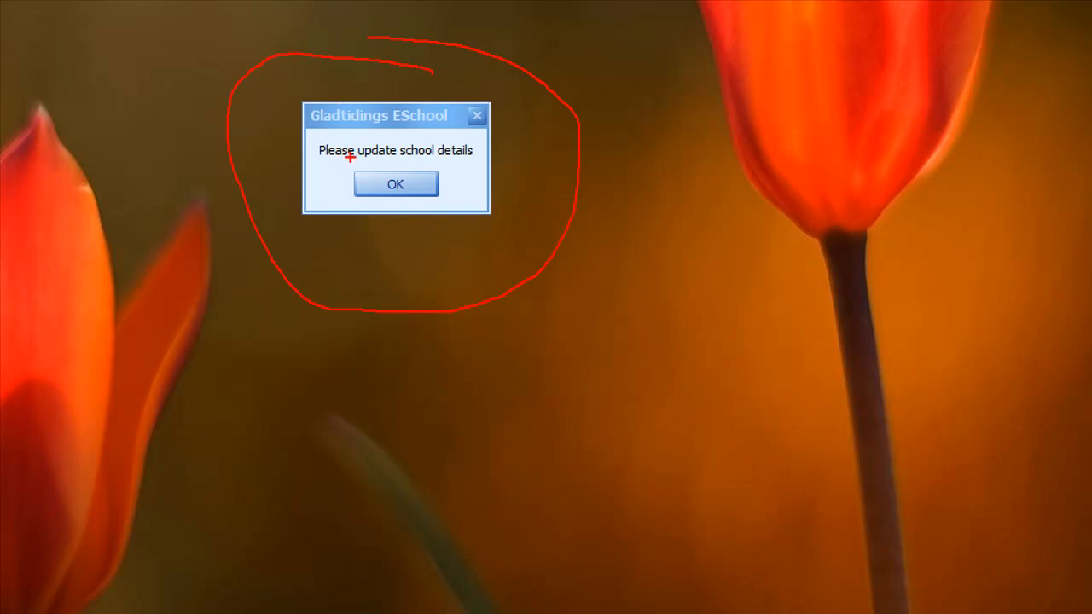
{"action": "key", "text": "Escape"}
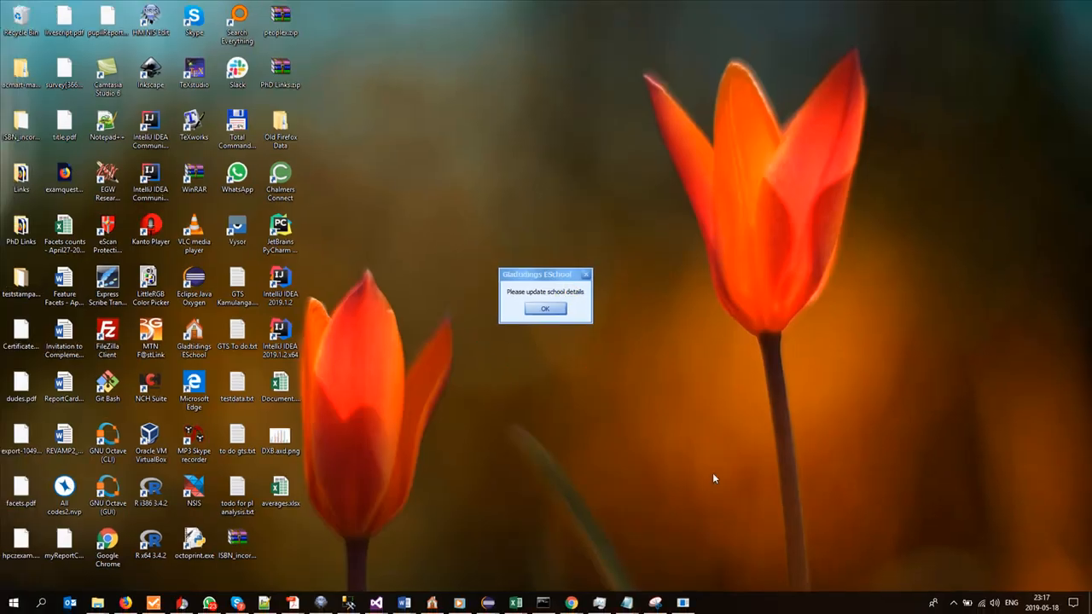
{"action": "left_click", "coordinate": [546, 308]}
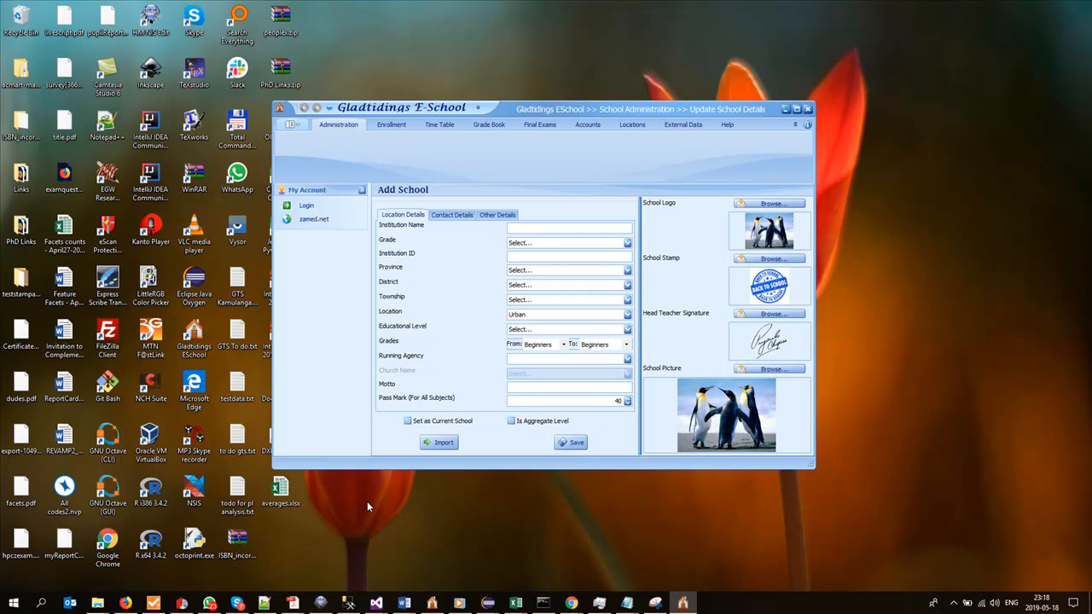
Switch to the 2019 T1 CLASS LISTS workbook in Excel and enable editing on it.
{"action": "left_click", "coordinate": [516, 604]}
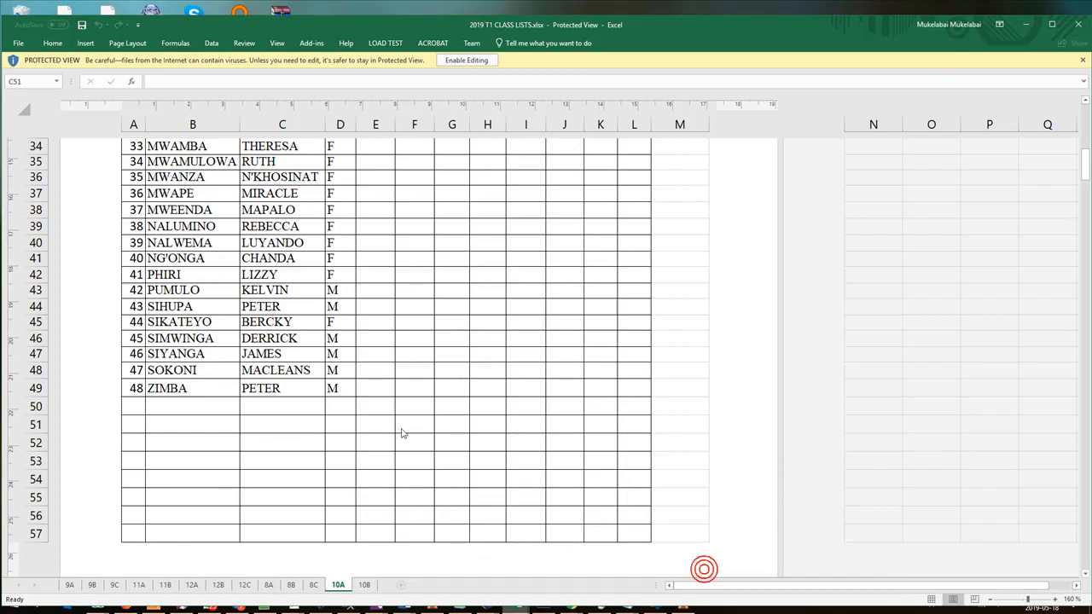
{"action": "left_click", "coordinate": [398, 429]}
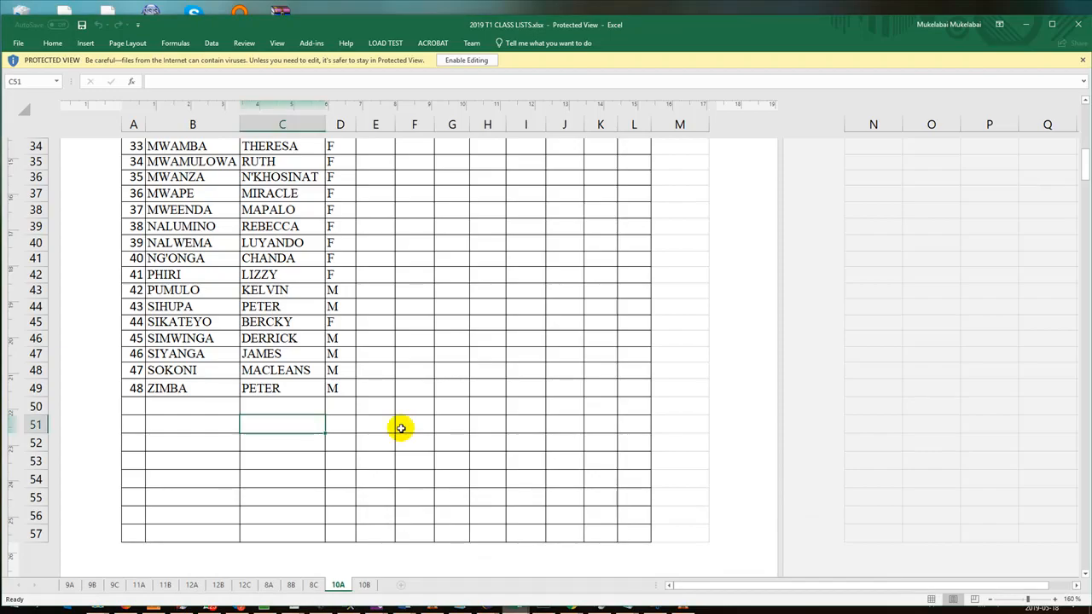
{"action": "scroll", "coordinate": [397, 429], "scroll_direction": "up", "scroll_amount": 10}
{"action": "left_click", "coordinate": [467, 60]}
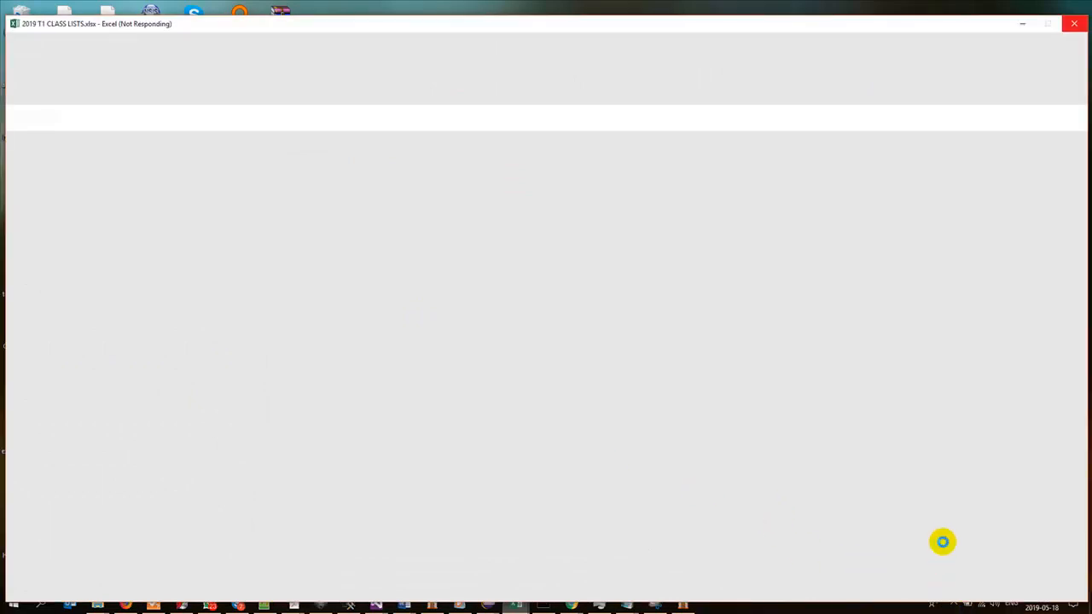
Pause the eScan antivirus protection.
{"action": "left_click", "coordinate": [955, 605]}
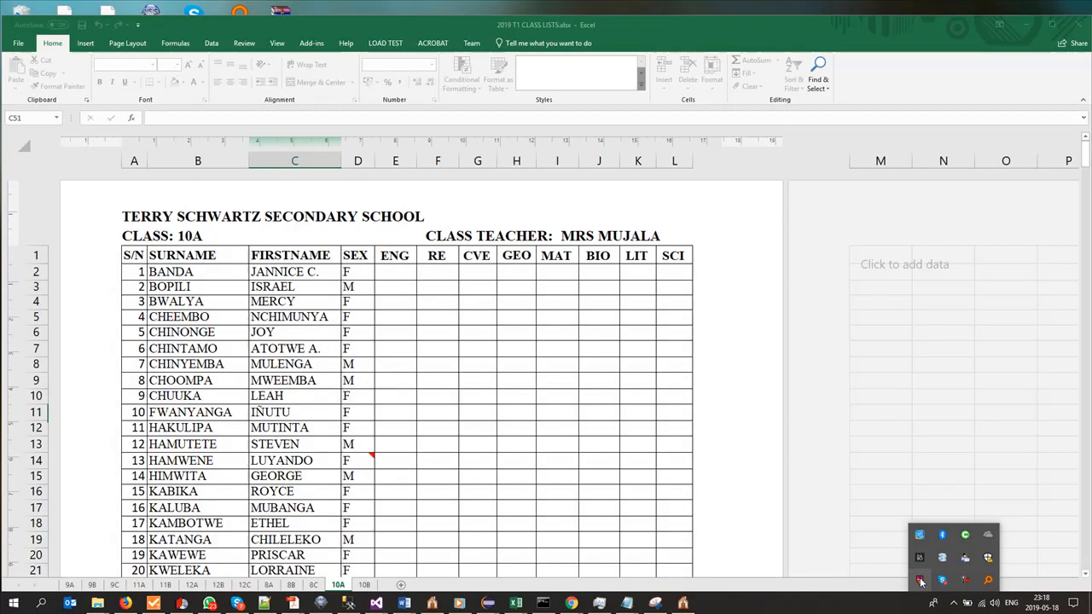
{"action": "right_click", "coordinate": [920, 582]}
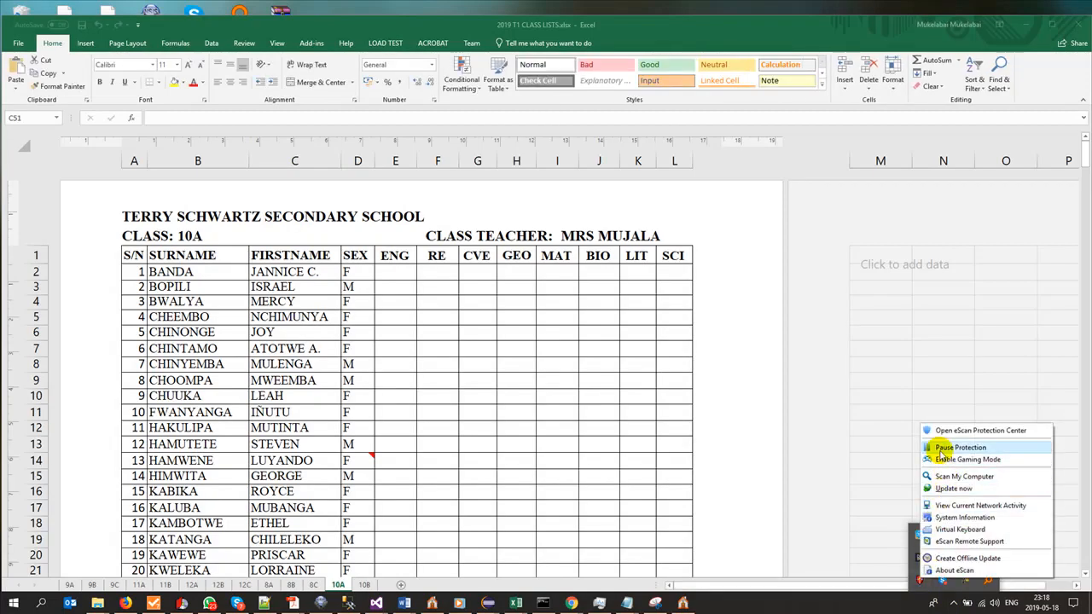
{"action": "left_click", "coordinate": [919, 449]}
{"action": "left_click", "coordinate": [518, 329]}
{"action": "left_click", "coordinate": [527, 353]}
{"action": "left_click", "coordinate": [594, 361]}
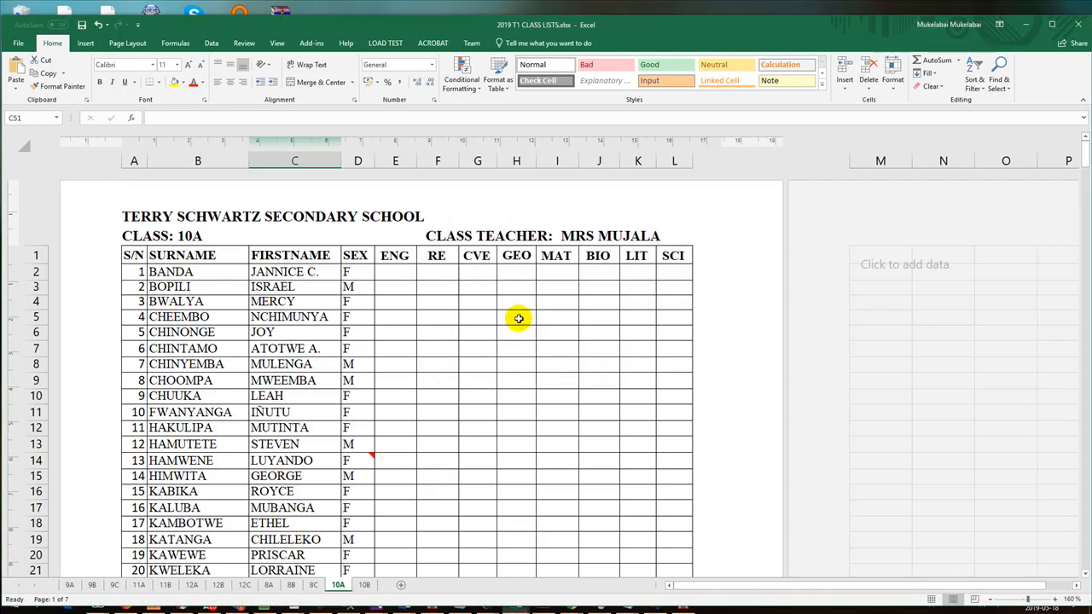
Copy the school name TERRY SCHWARTZ SECONDARY SCHOOL from the page header of the 10A sheet.
{"action": "left_click", "coordinate": [167, 217]}
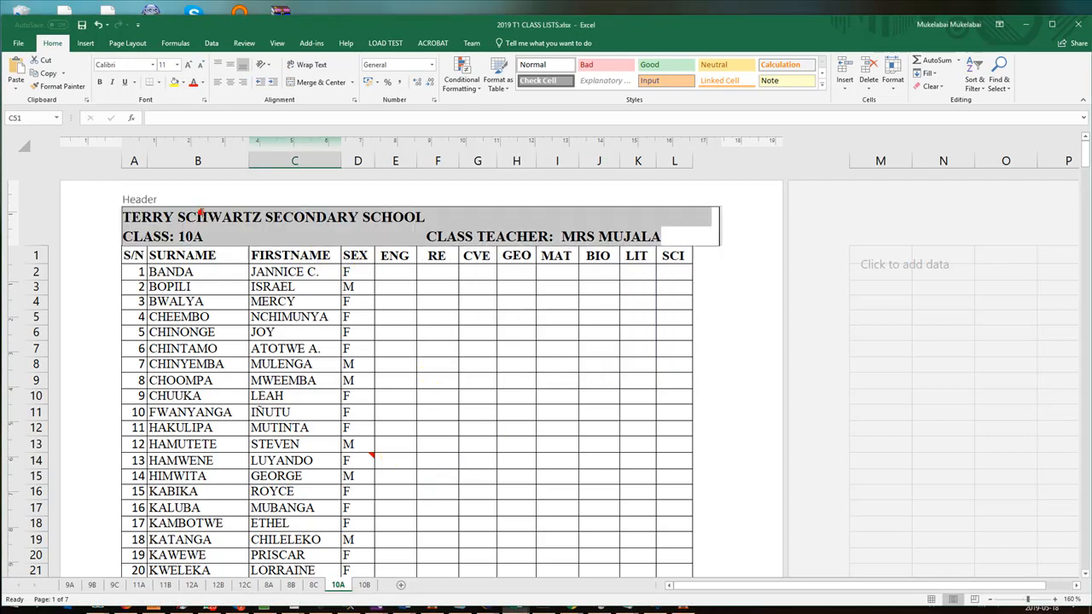
{"action": "left_click", "coordinate": [206, 244]}
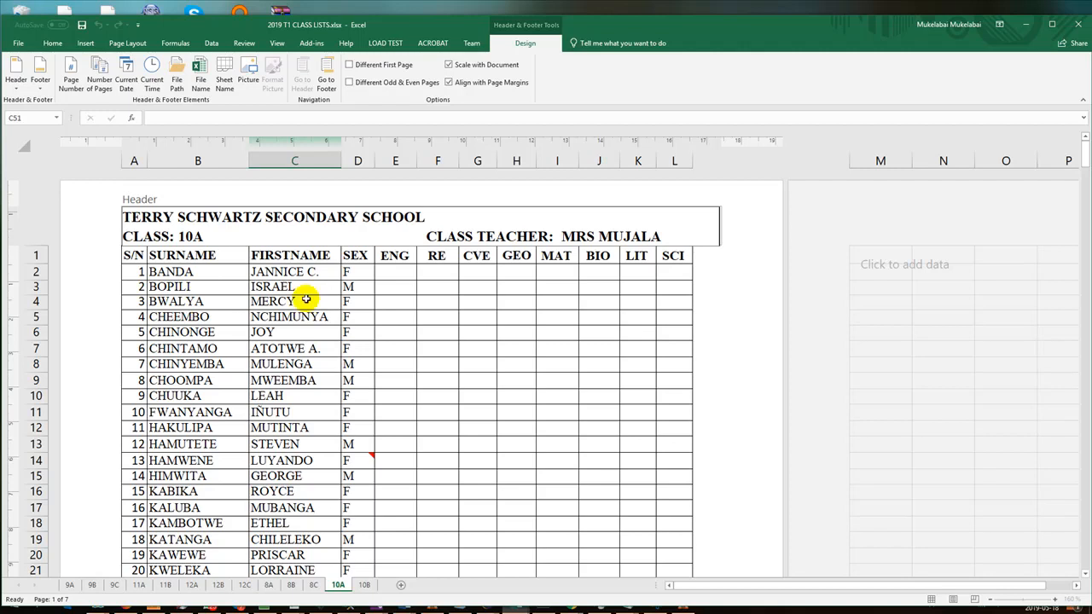
{"action": "left_click", "coordinate": [307, 298]}
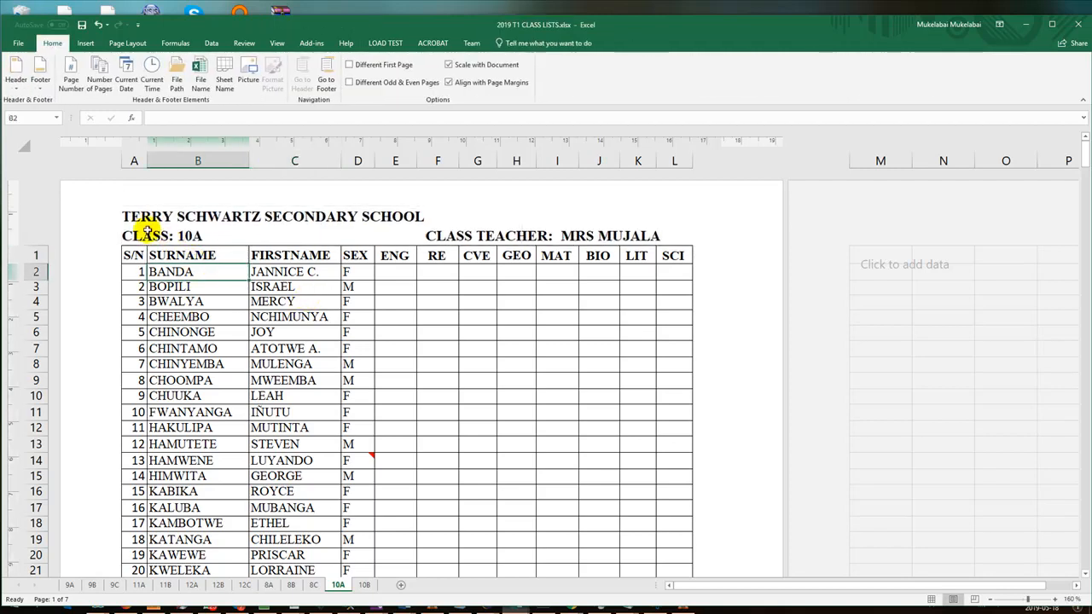
{"action": "left_click", "coordinate": [153, 270]}
{"action": "left_click", "coordinate": [139, 217]}
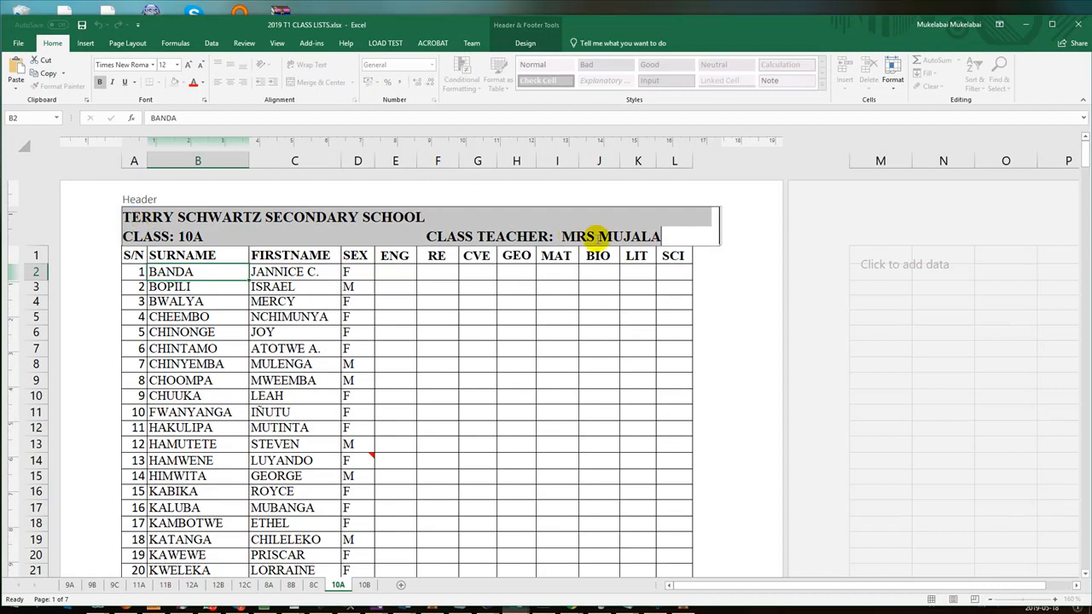
{"action": "left_click", "coordinate": [672, 237]}
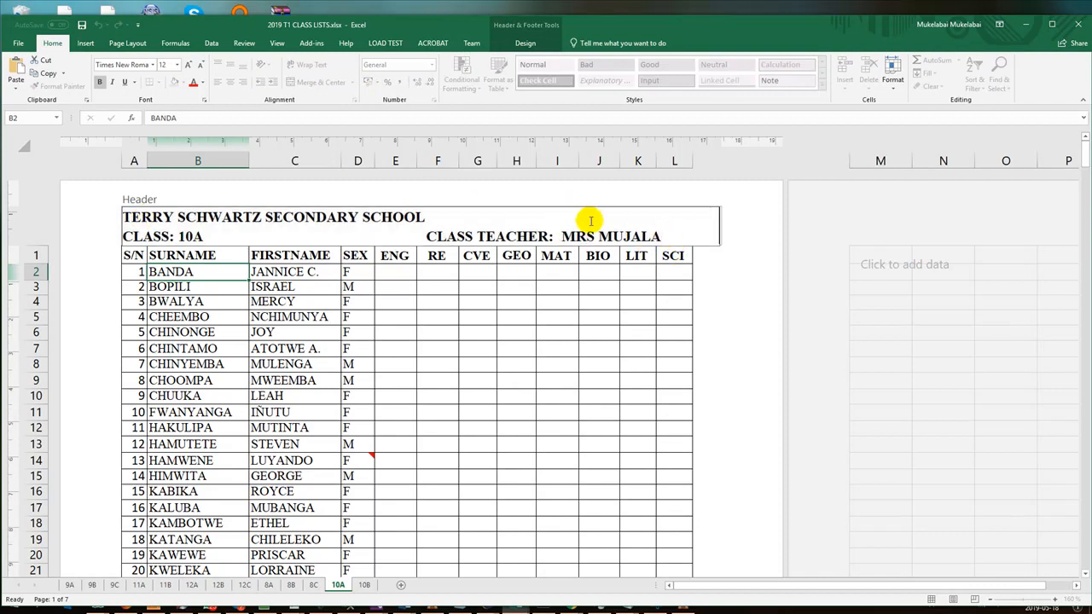
{"action": "left_click_drag", "start_coordinate": [424, 215], "coordinate": [122, 216]}
{"action": "key", "text": "ctrl+c"}
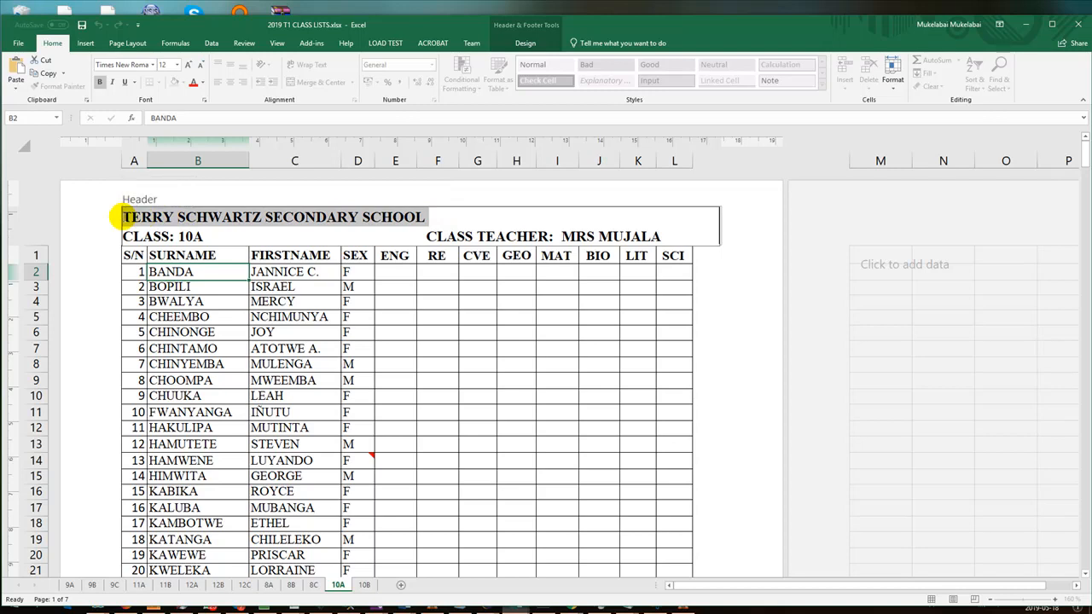
Switch to Gladtidings E-School and paste the copied school name as the institution name, removing the trailing character.
{"action": "left_click", "coordinate": [694, 609]}
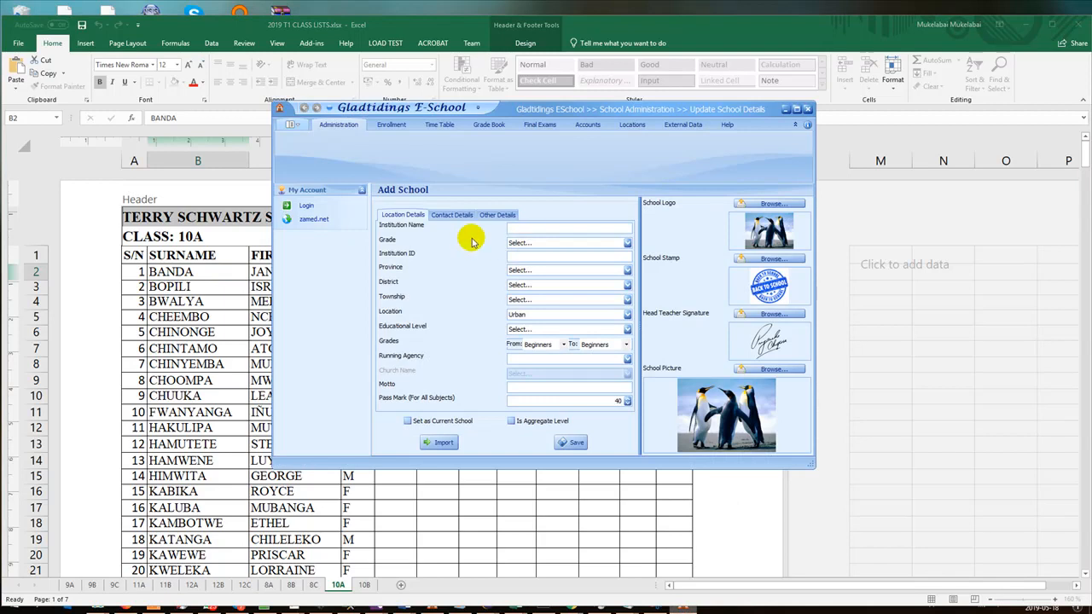
{"action": "left_click", "coordinate": [516, 228]}
{"action": "key", "text": "ctrl+v"}
{"action": "key", "text": "BackSpace"}
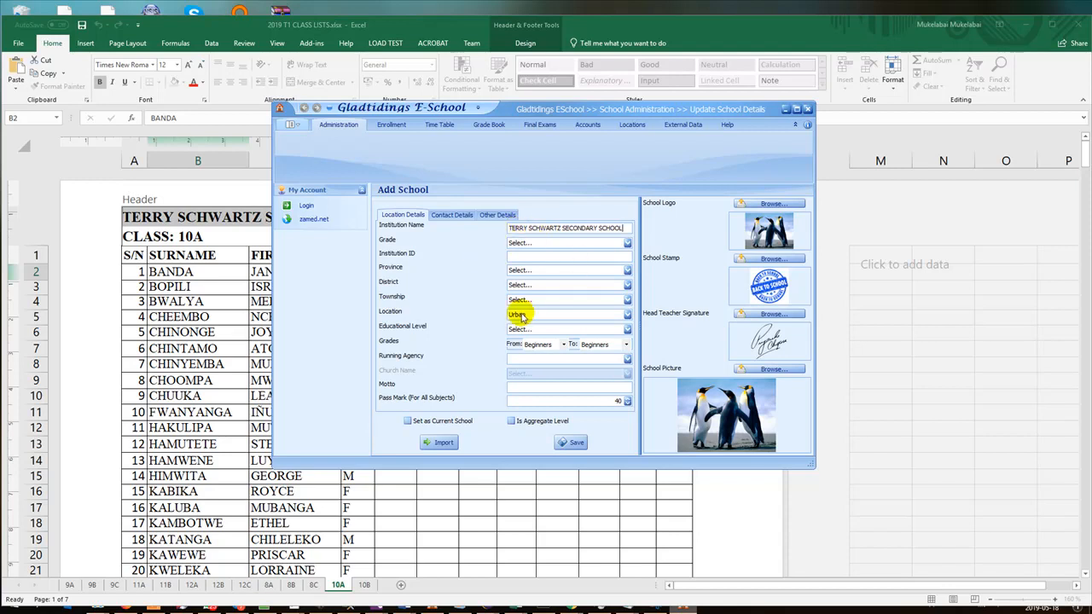
Set the school's province to Southern and its district to Livingstone.
{"action": "left_click", "coordinate": [543, 270]}
{"action": "type", "text": "Southern"}
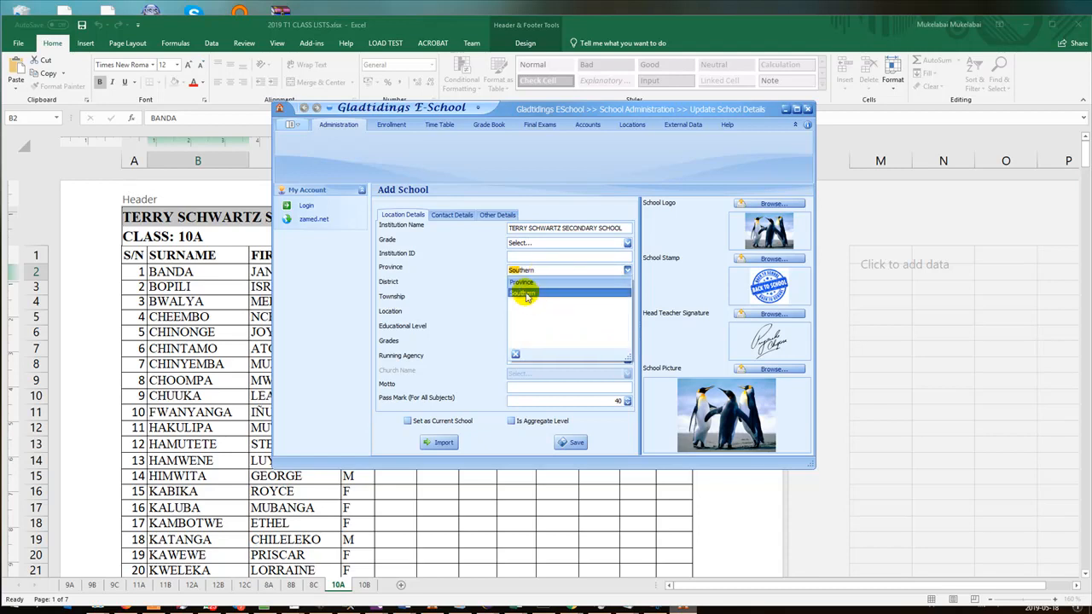
{"action": "left_click", "coordinate": [523, 292]}
{"action": "left_click", "coordinate": [531, 286]}
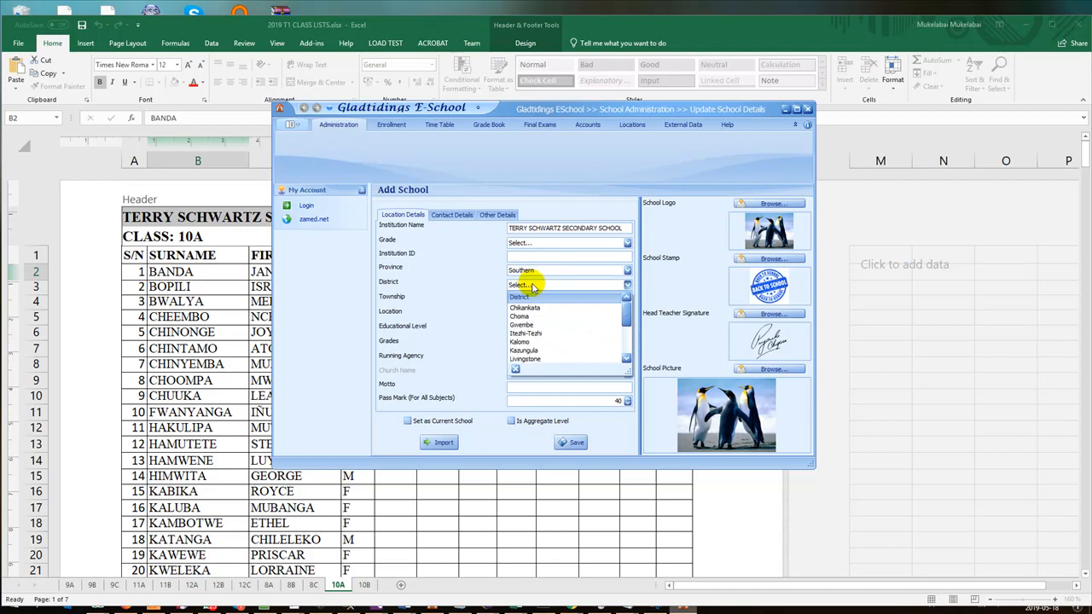
{"action": "type", "text": "Livingstone"}
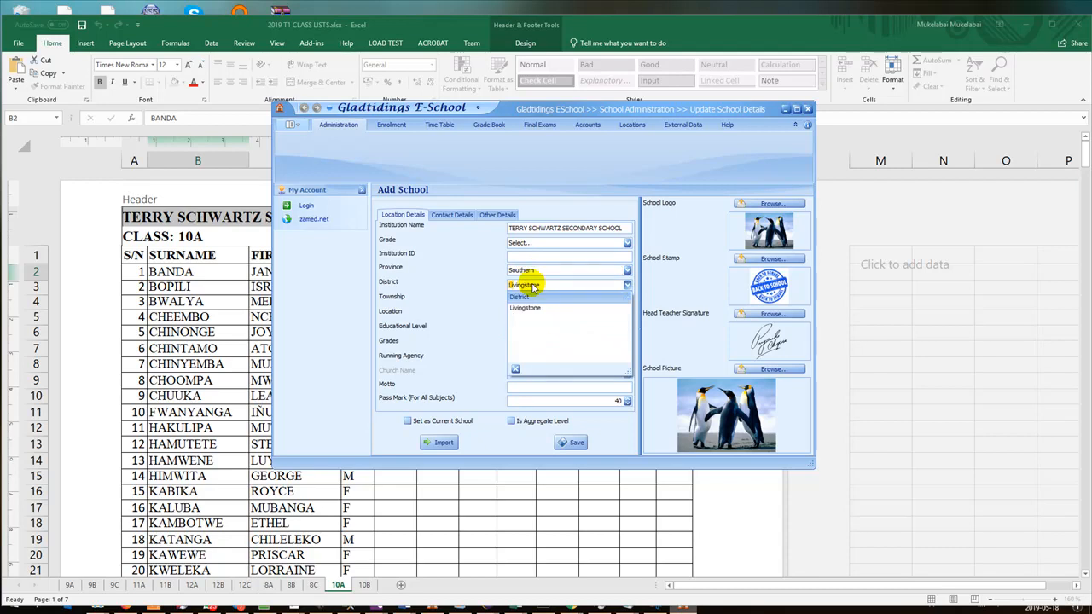
{"action": "left_click", "coordinate": [533, 307]}
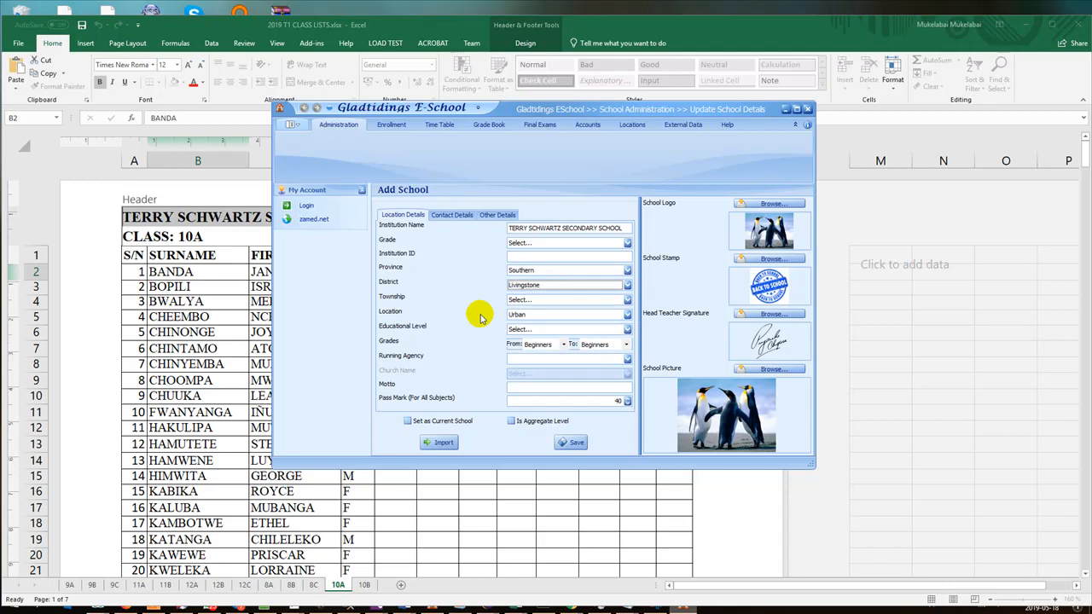
Set the educational level to Secondary School and the grades from 8 to 12.
{"action": "left_click", "coordinate": [518, 330]}
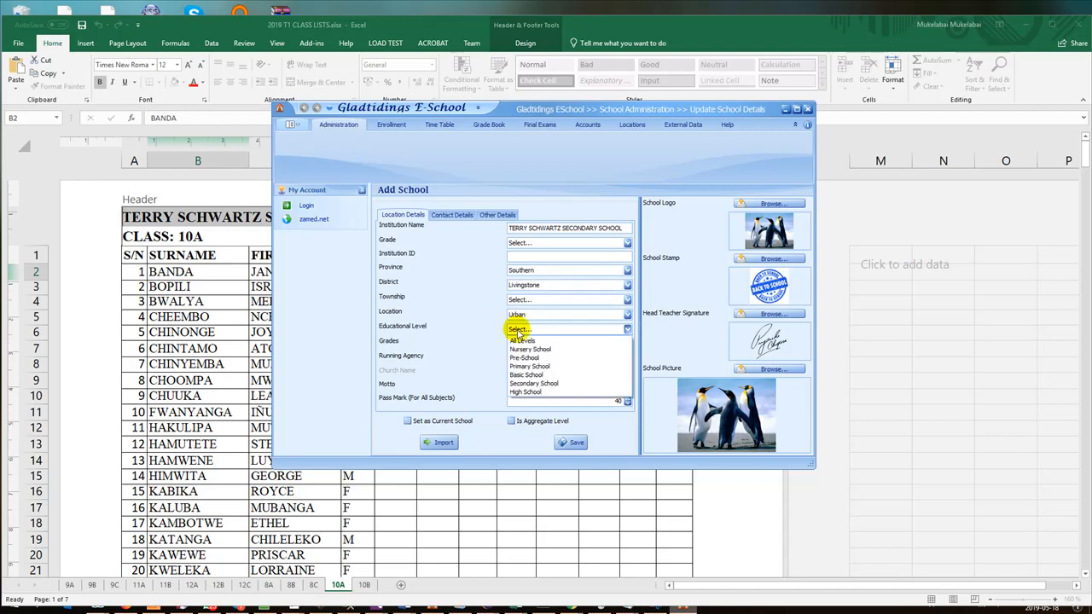
{"action": "left_click", "coordinate": [522, 383]}
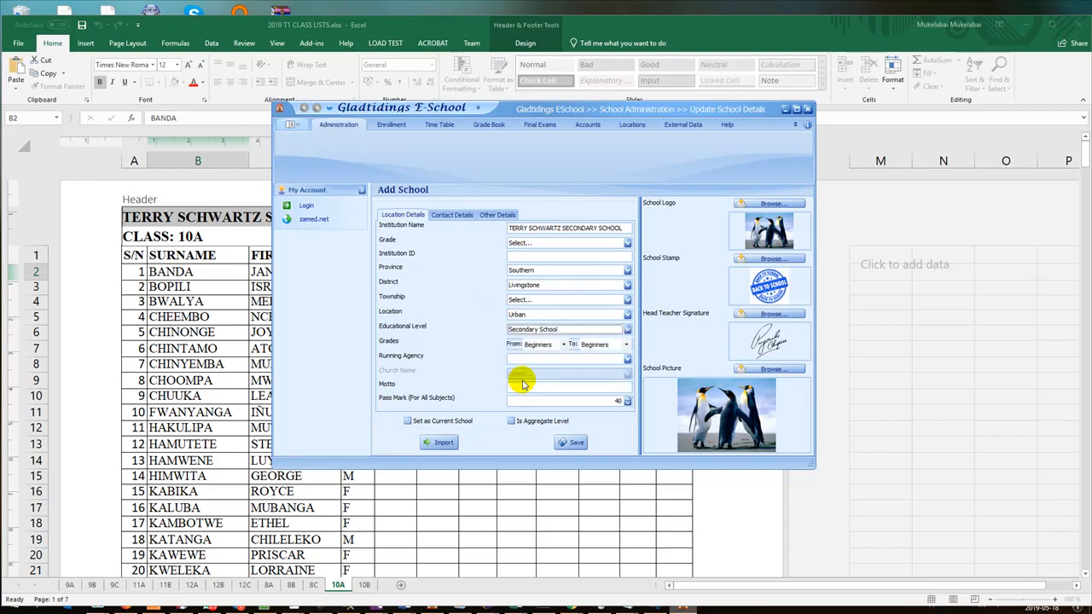
{"action": "left_click", "coordinate": [543, 345]}
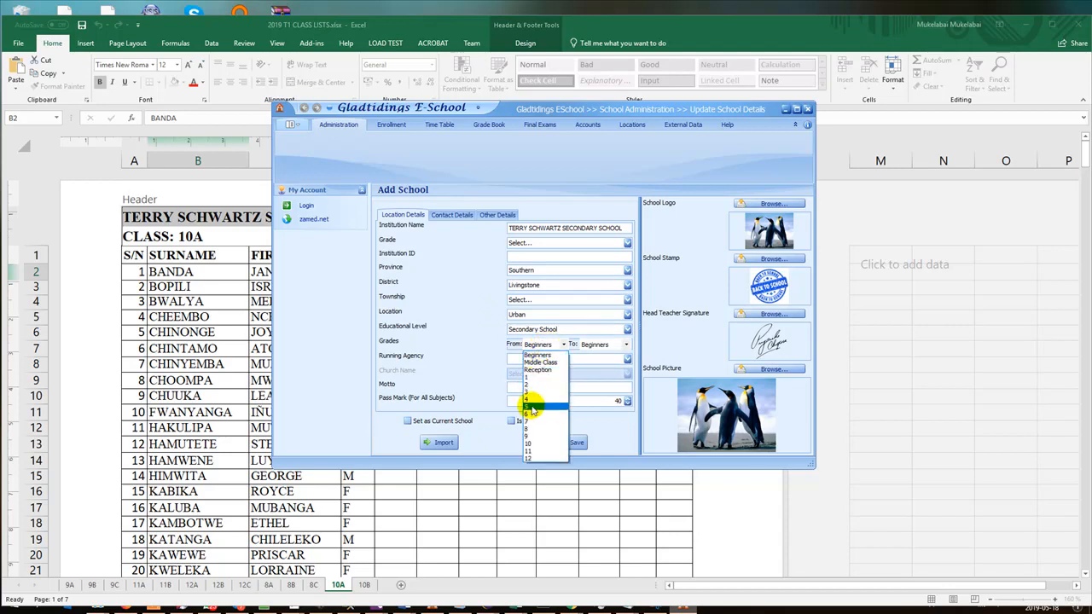
{"action": "left_click", "coordinate": [530, 428]}
{"action": "left_click", "coordinate": [597, 343]}
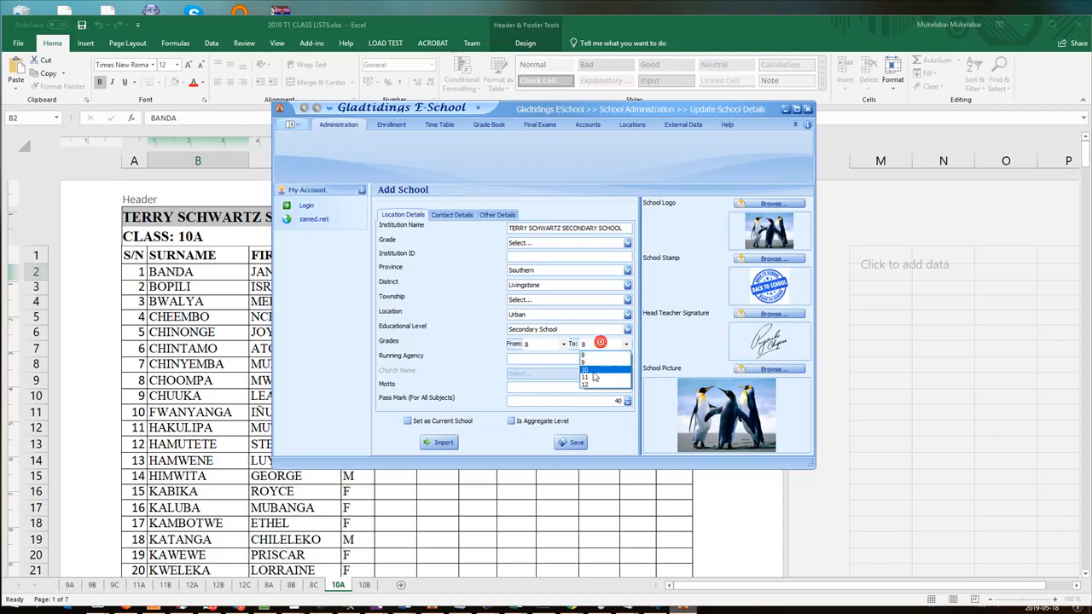
{"action": "left_click", "coordinate": [587, 387]}
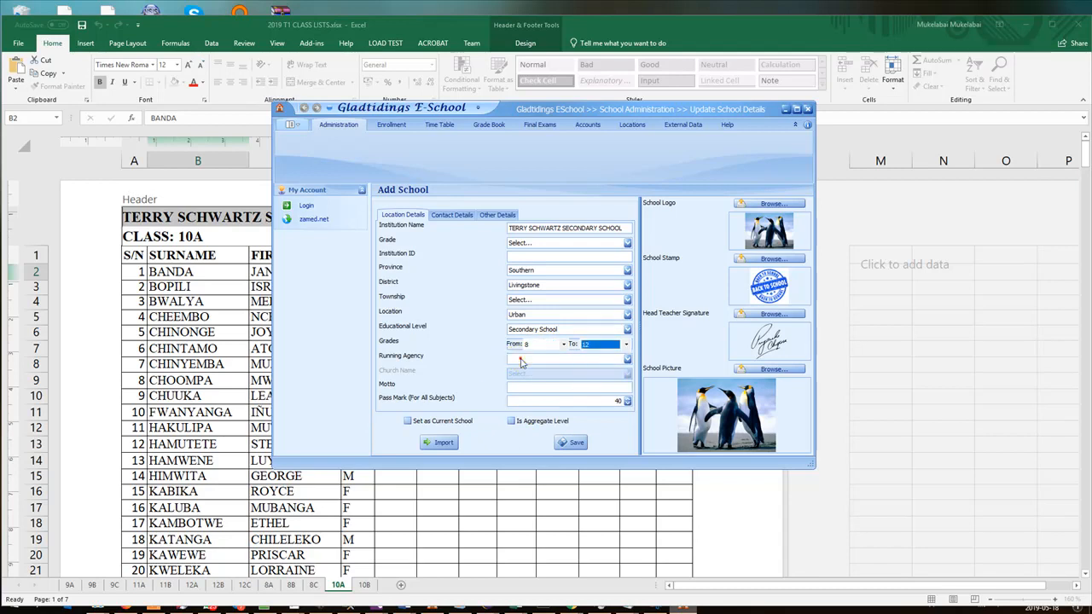
Set the running agency to Private and enter the motto "Training the hand, the heart and the mind".
{"action": "left_click", "coordinate": [521, 360]}
{"action": "left_click", "coordinate": [520, 378]}
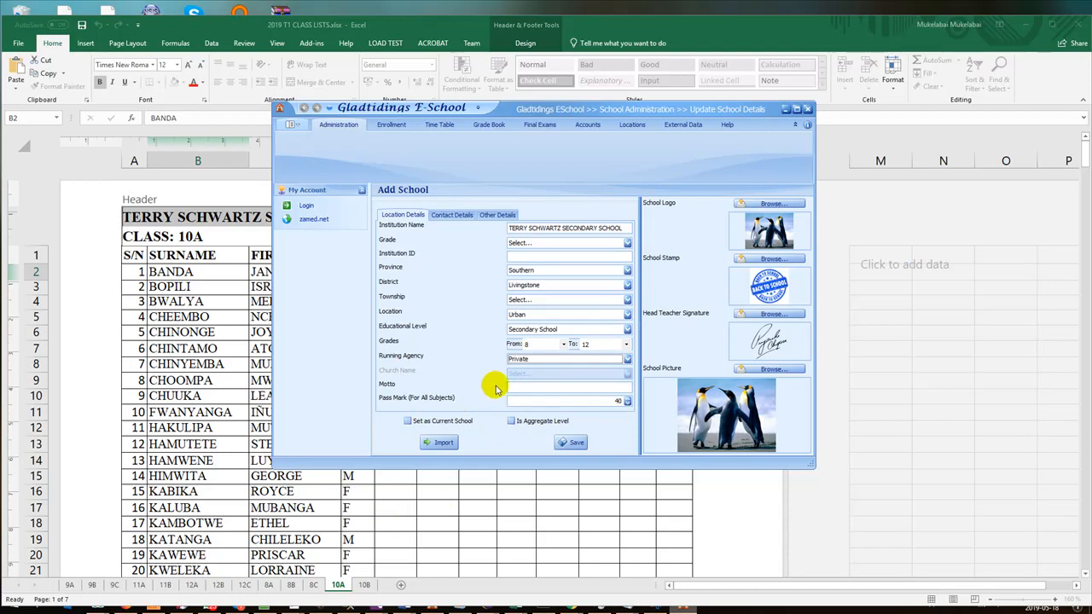
{"action": "left_click", "coordinate": [537, 390]}
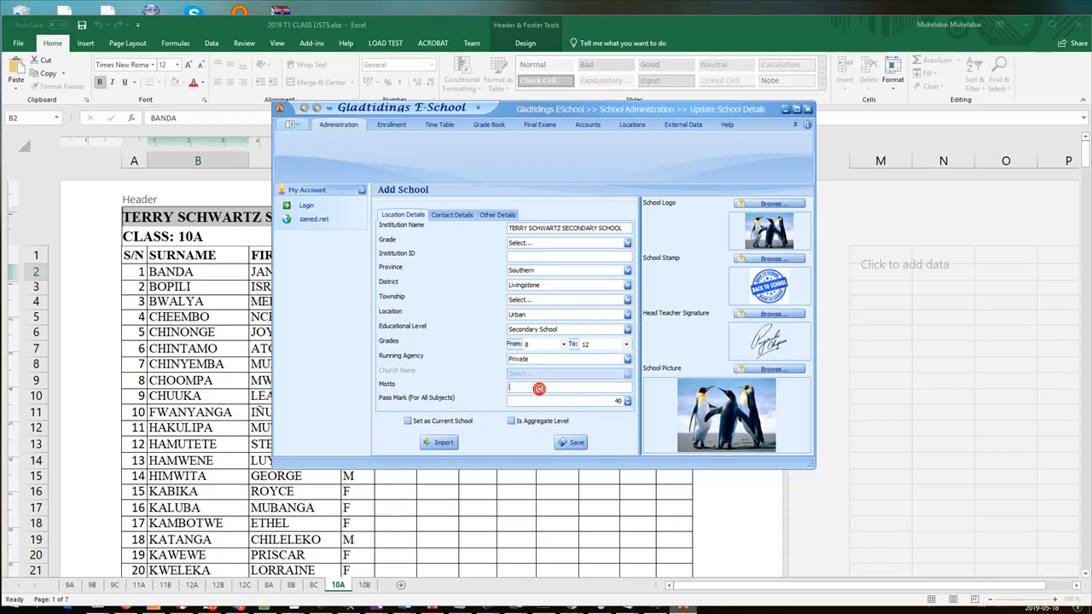
{"action": "type", "text": "Training the hand, the heart and the mind"}
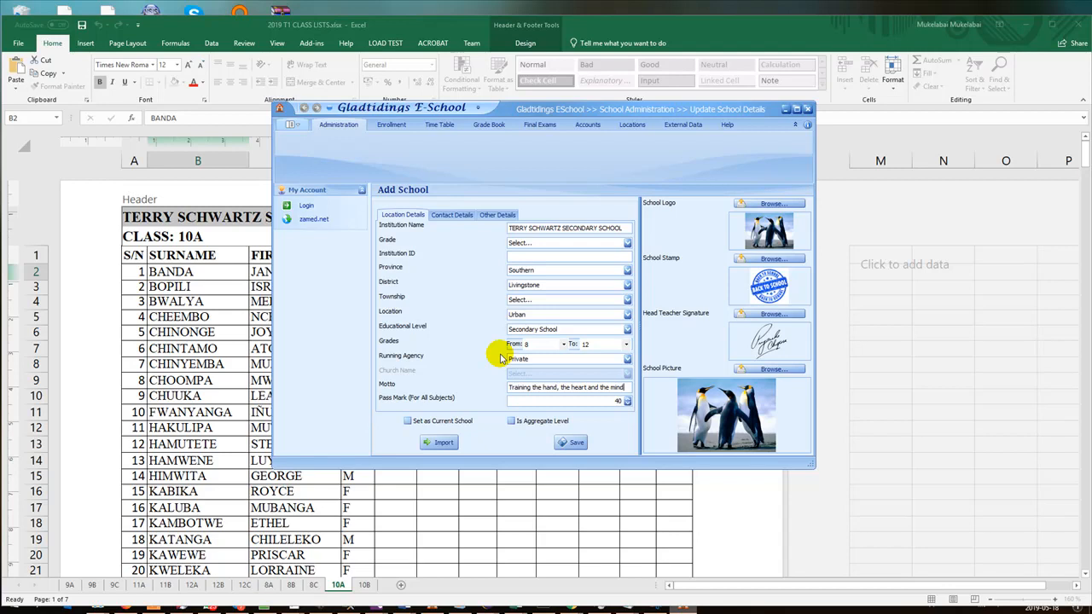
Mark the school as the current school and open its contact details.
{"action": "left_click", "coordinate": [452, 422]}
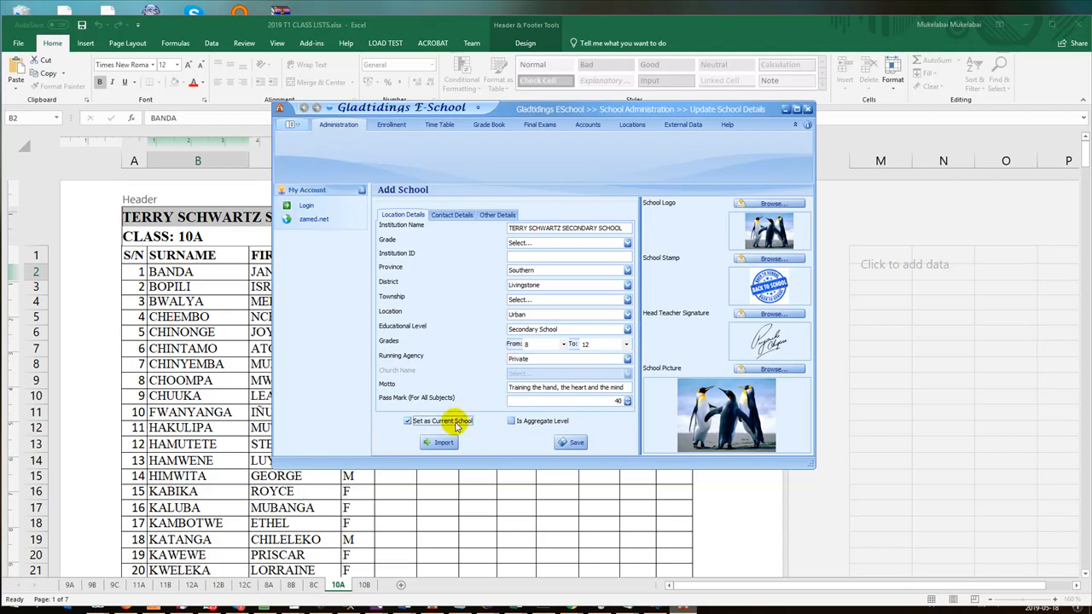
{"action": "left_click", "coordinate": [451, 214]}
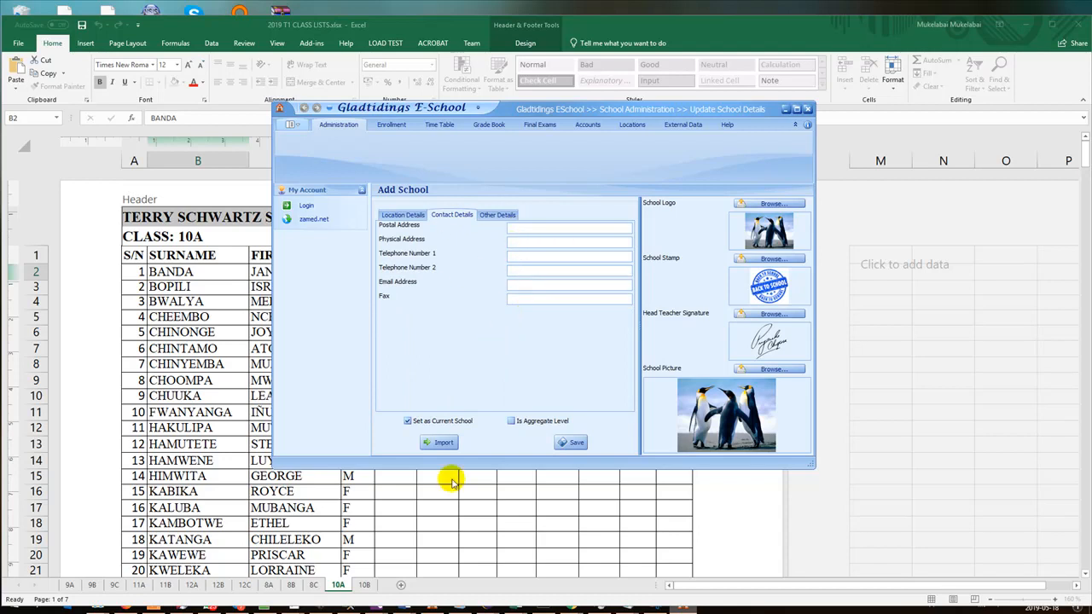
{"action": "mouse_move", "coordinate": [238, 604]}
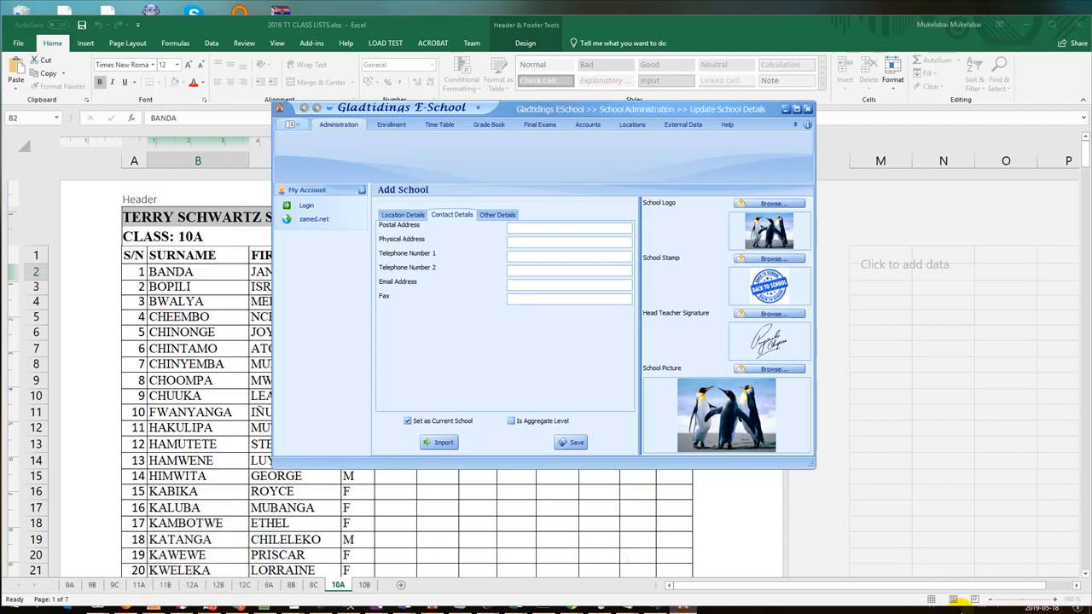
{"action": "double_click", "coordinate": [865, 35]}
{"action": "left_click", "coordinate": [1052, 12]}
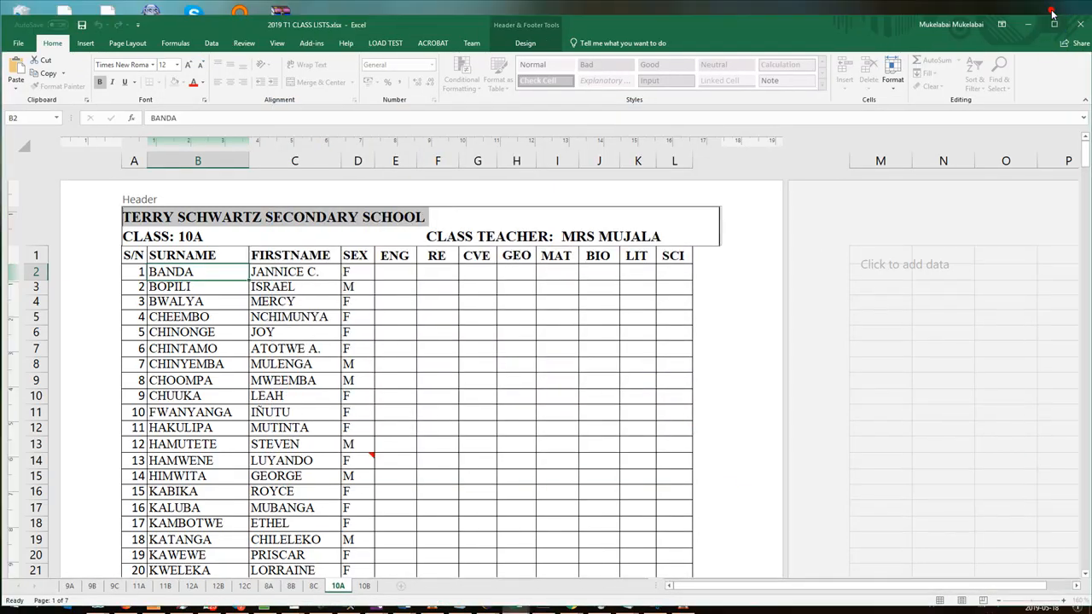
{"action": "left_click", "coordinate": [1054, 23]}
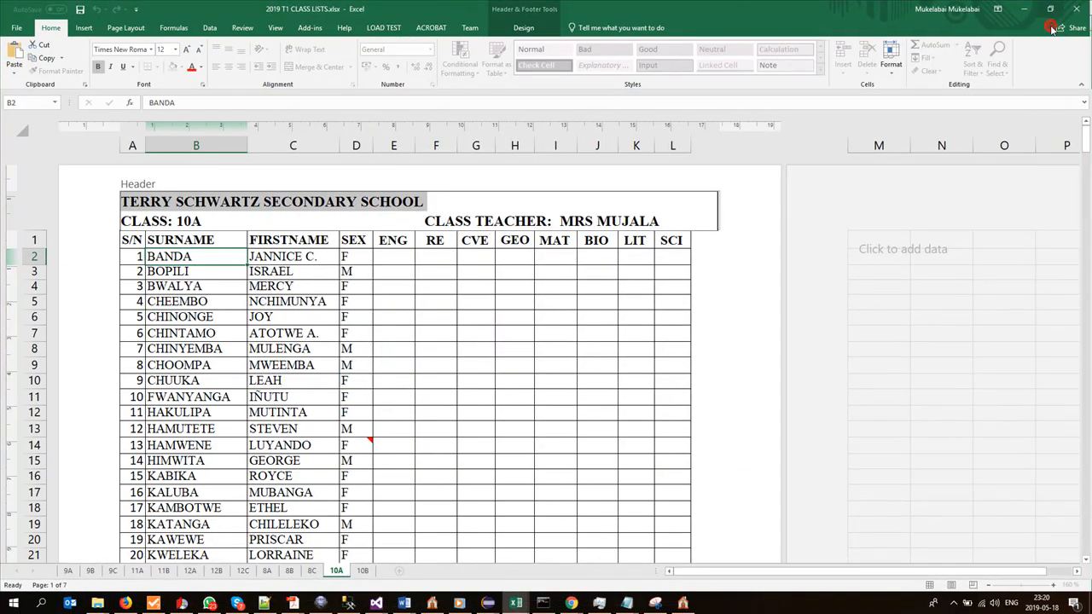
{"action": "left_click", "coordinate": [952, 601]}
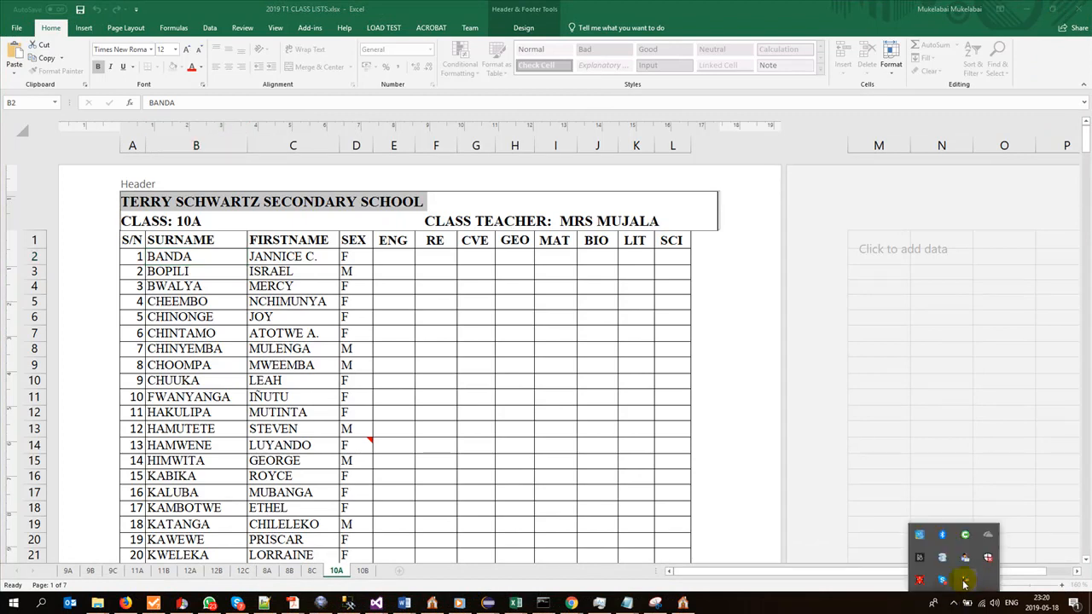
{"action": "left_click", "coordinate": [967, 580]}
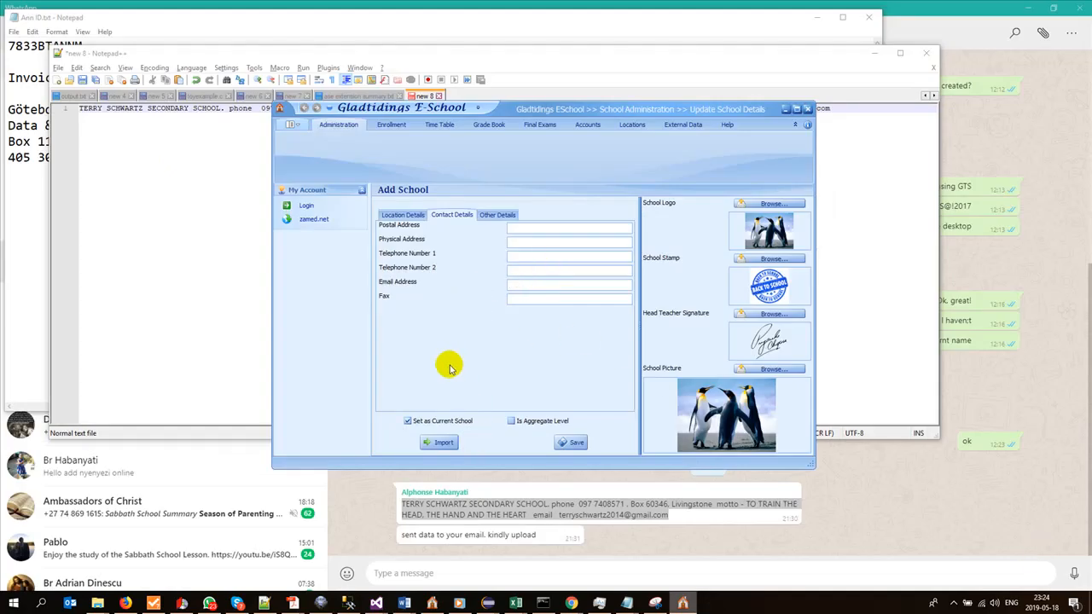
Check the full motto text in the school's location details and return to the contact details.
{"action": "left_click", "coordinate": [401, 216]}
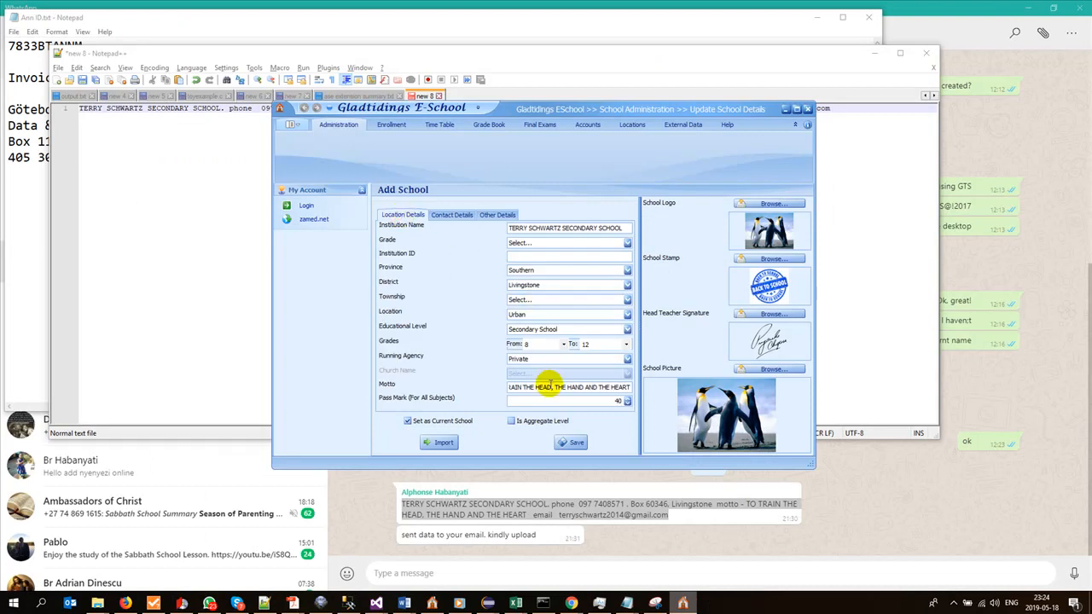
{"action": "key", "text": "Left"}
{"action": "key", "text": "Left"}
{"action": "key", "text": "Left"}
{"action": "key", "text": "Left"}
{"action": "key", "text": "Left"}
{"action": "key", "text": "Left"}
{"action": "key", "text": "Left"}
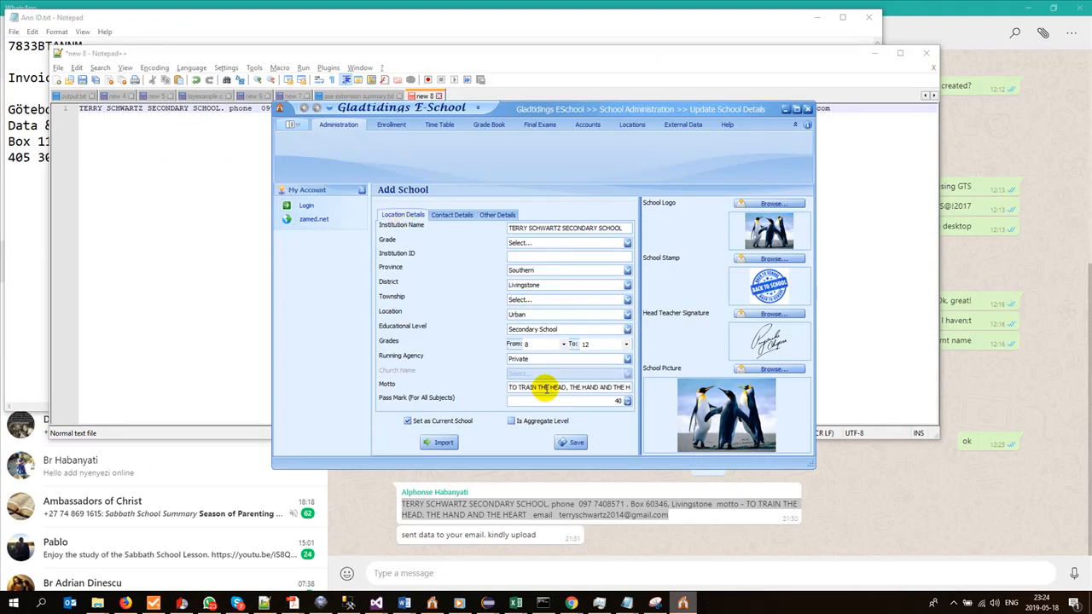
{"action": "left_click", "coordinate": [447, 218]}
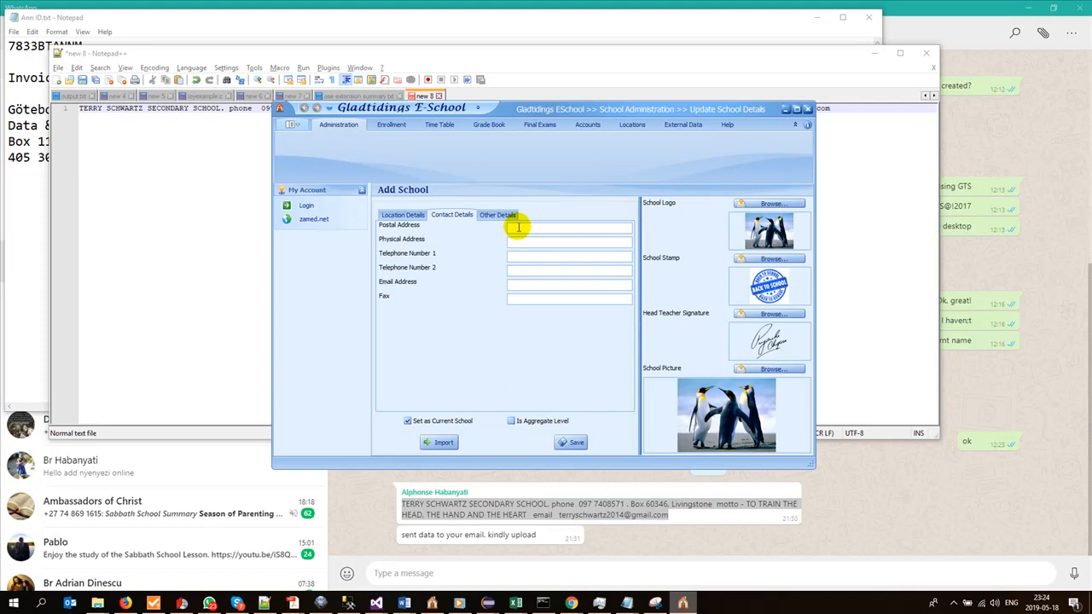
{"action": "left_click", "coordinate": [954, 606]}
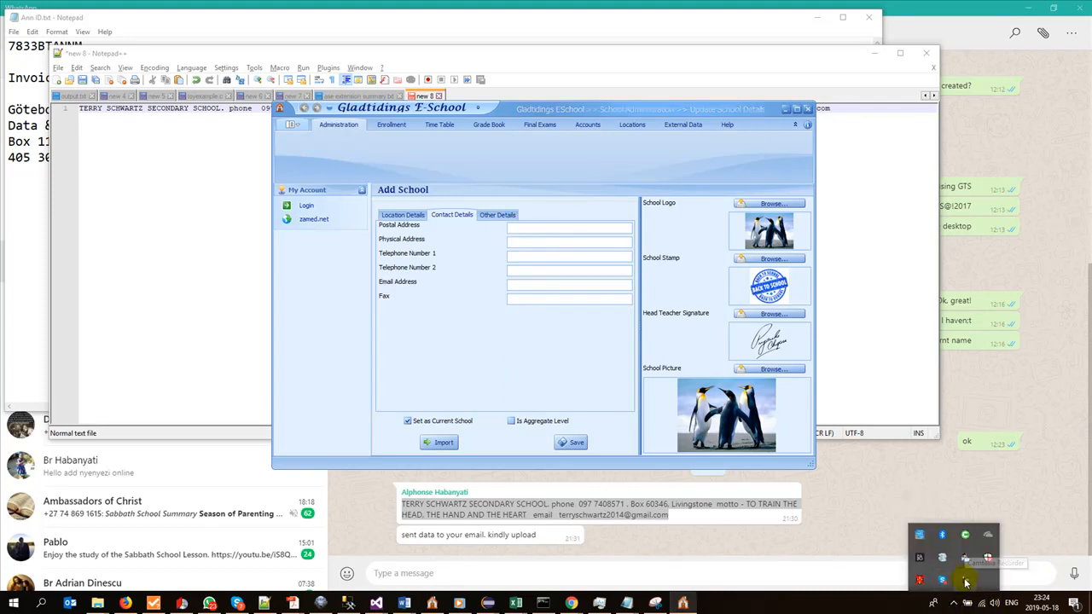
{"action": "left_click", "coordinate": [966, 582]}
{"action": "left_click", "coordinate": [1048, 560]}
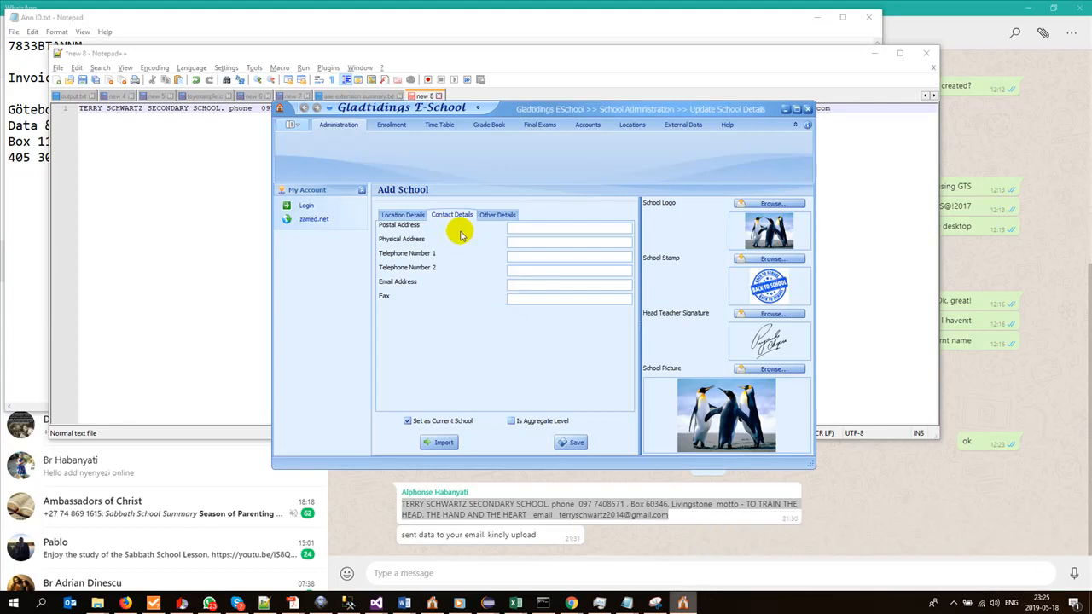
Copy the school's postal address from the Notepad++ note into the Postal Address field in Gladtidings E-School.
{"action": "left_click", "coordinate": [121, 117]}
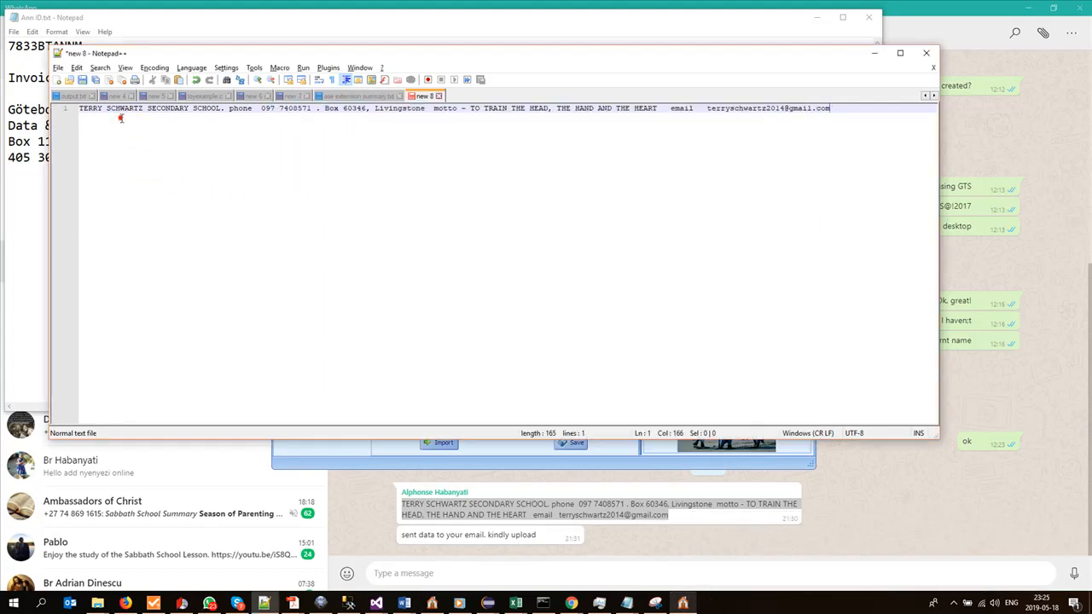
{"action": "left_click", "coordinate": [325, 109]}
{"action": "left_click_drag", "start_coordinate": [325, 109], "coordinate": [420, 109]}
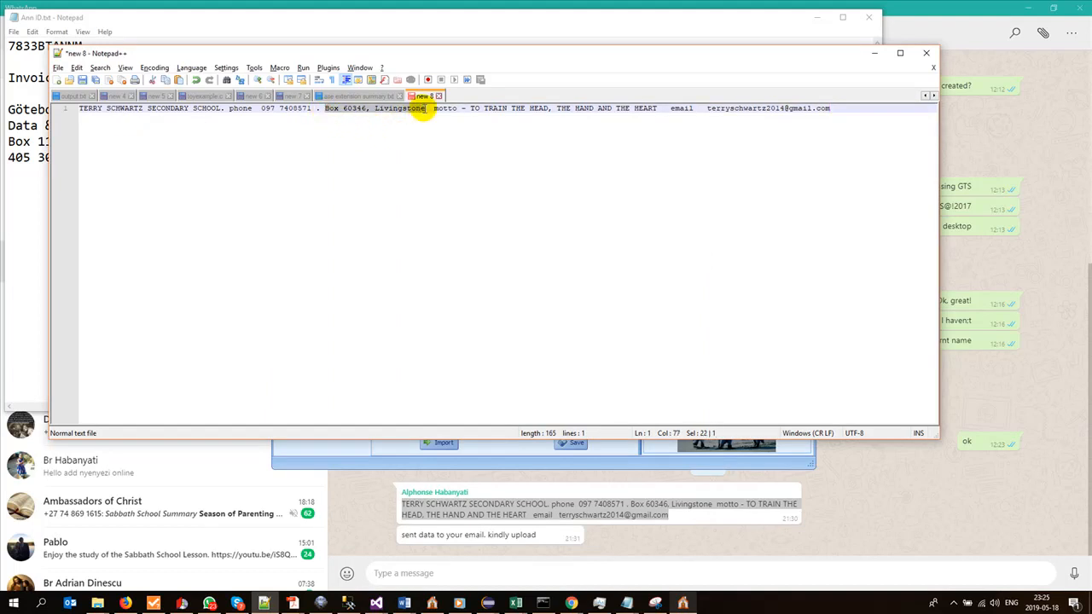
{"action": "key", "text": "alt+Tab"}
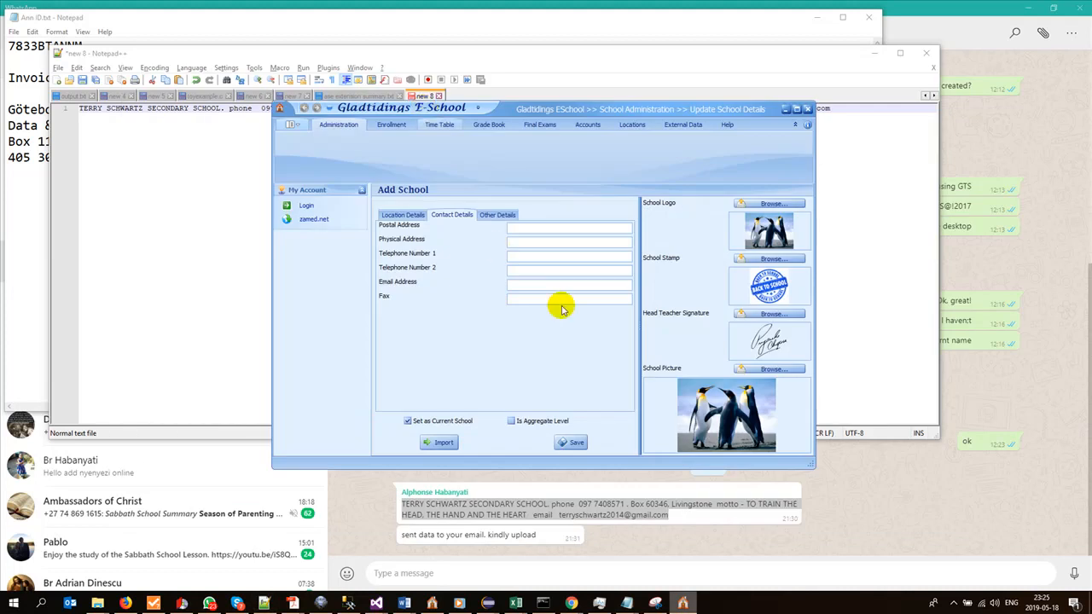
{"action": "left_click", "coordinate": [531, 233]}
{"action": "type", "text": "Box 60346, Livingstone"}
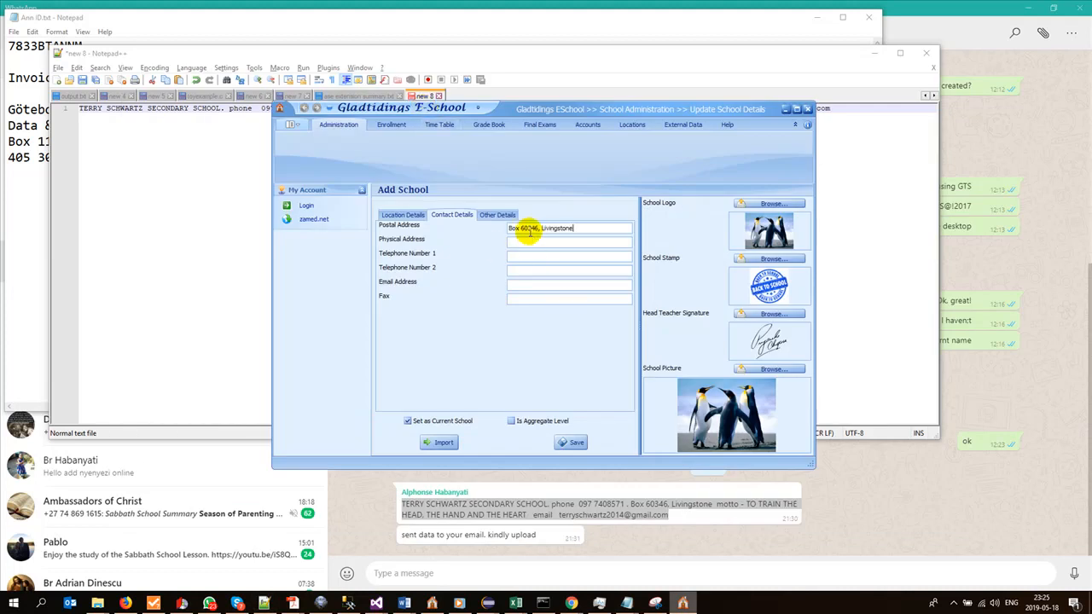
Copy the phone number from the Notepad++ note into Telephone Number 1 in Gladtidings E-School and remove its space.
{"action": "left_click", "coordinate": [259, 129]}
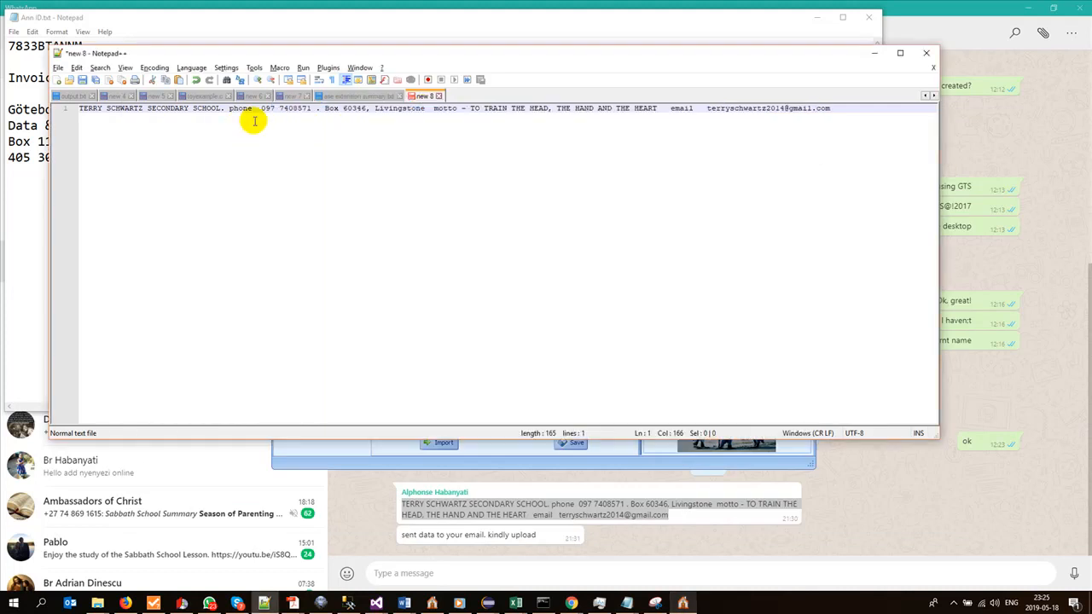
{"action": "left_click_drag", "start_coordinate": [261, 110], "coordinate": [312, 110]}
{"action": "key", "text": "ctrl+c"}
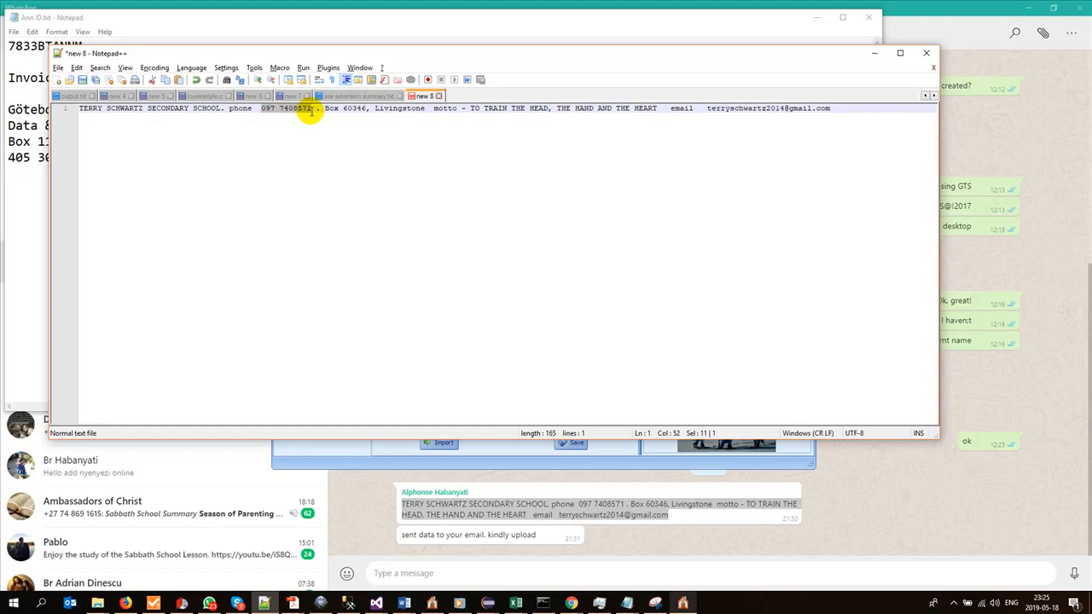
{"action": "key", "text": "alt+Tab"}
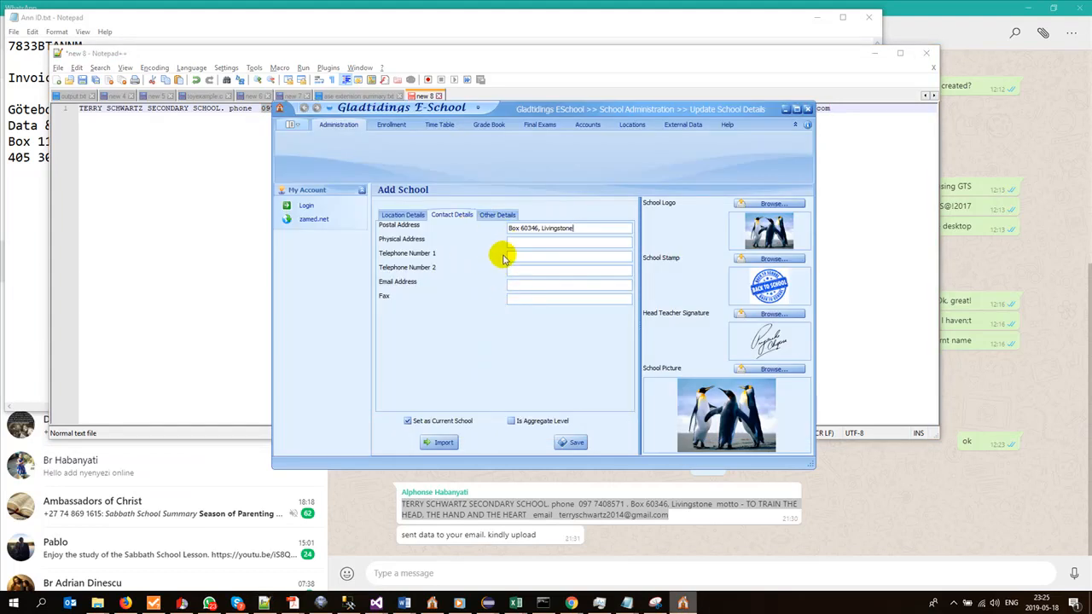
{"action": "left_click", "coordinate": [512, 256]}
{"action": "key", "text": "ctrl+v"}
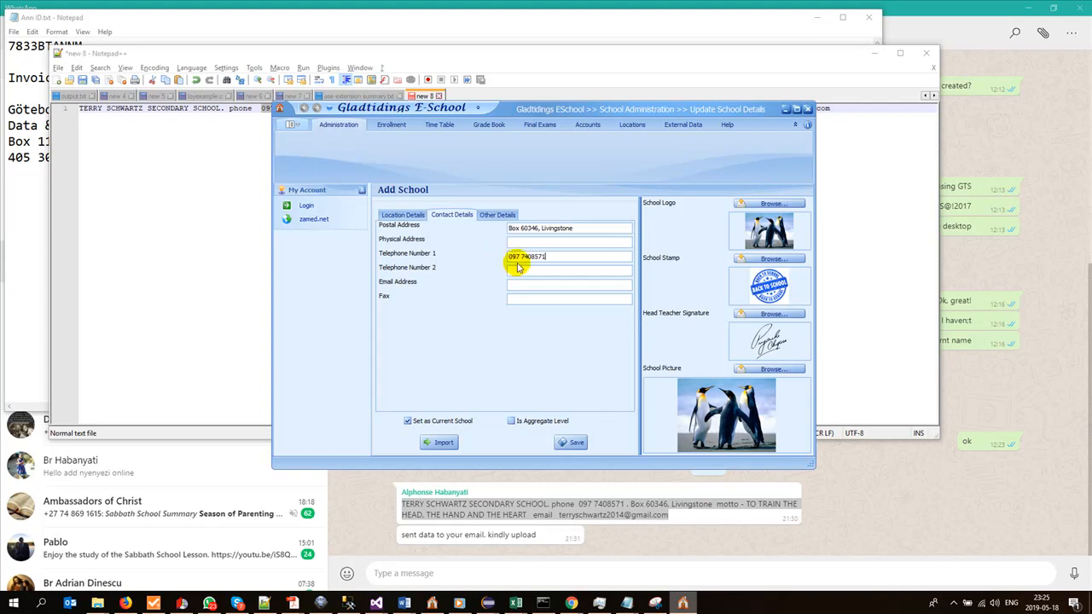
{"action": "left_click", "coordinate": [518, 256]}
{"action": "key", "text": "BackSpace"}
Copy the school's e-mail address from the Notepad++ note into the Email Address field in Gladtidings E-School.
{"action": "key", "text": "alt+Tab"}
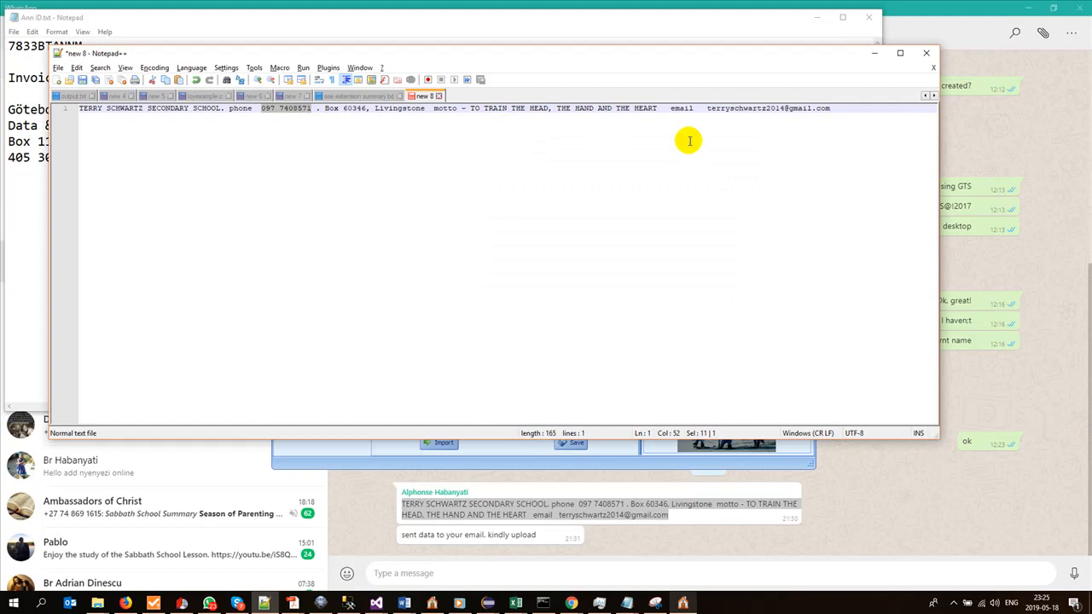
{"action": "left_click_drag", "start_coordinate": [707, 108], "coordinate": [830, 108]}
{"action": "key", "text": "ctrl+c"}
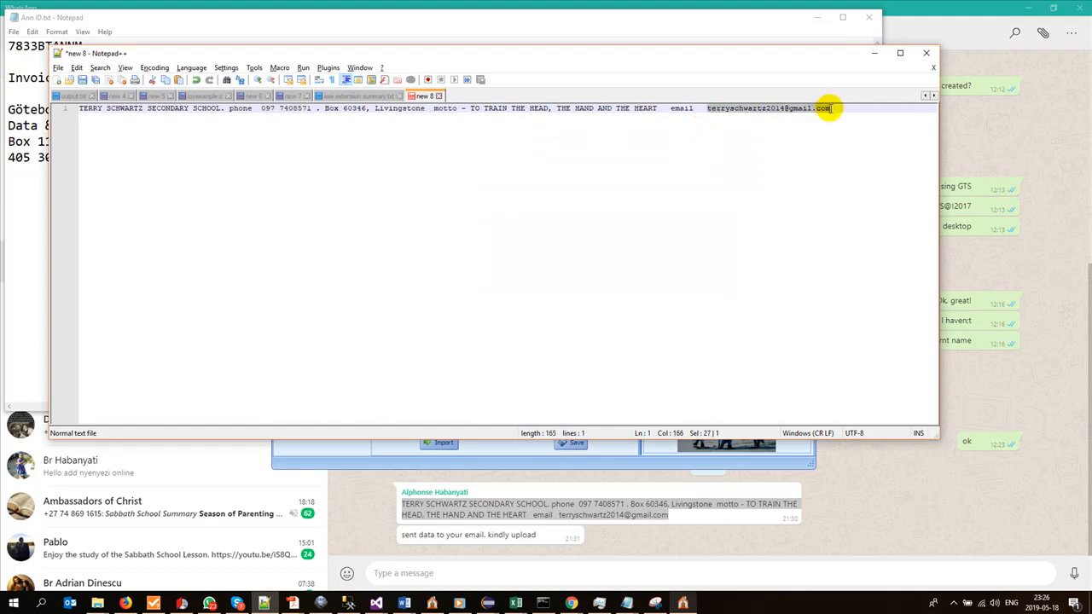
{"action": "key", "text": "alt+Tab"}
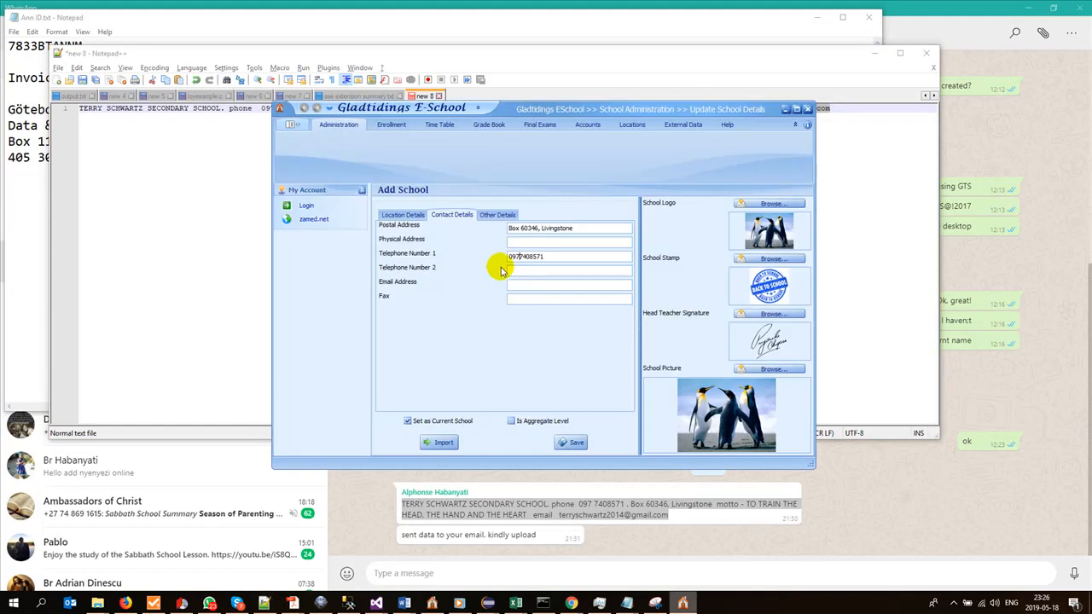
{"action": "left_click", "coordinate": [521, 284]}
{"action": "key", "text": "ctrl+v"}
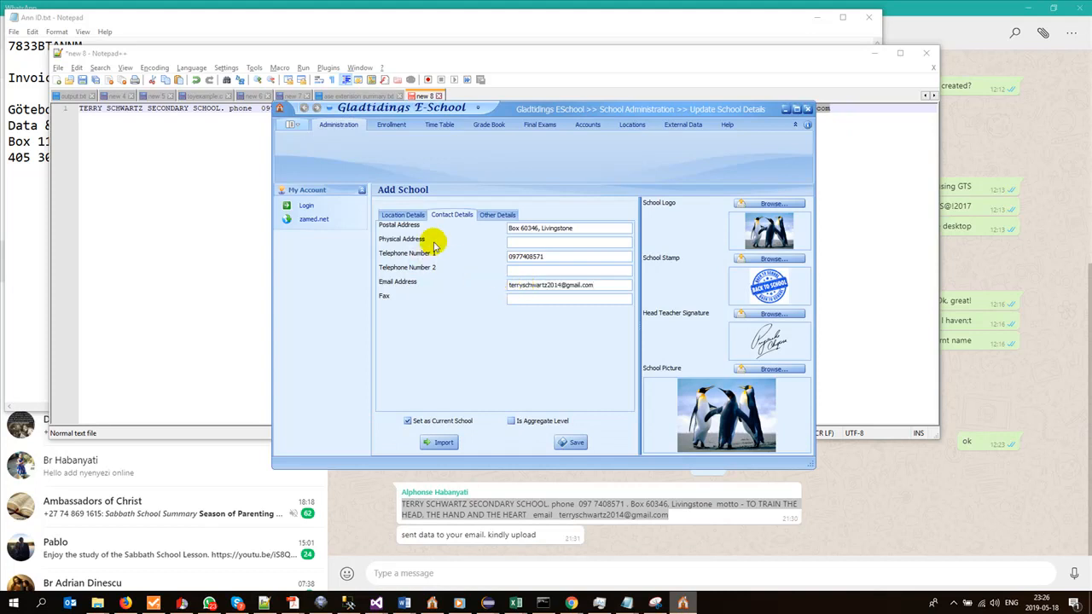
Set the quality grades for results analysis from 1 to 4 in the school's other details.
{"action": "left_click", "coordinate": [492, 214]}
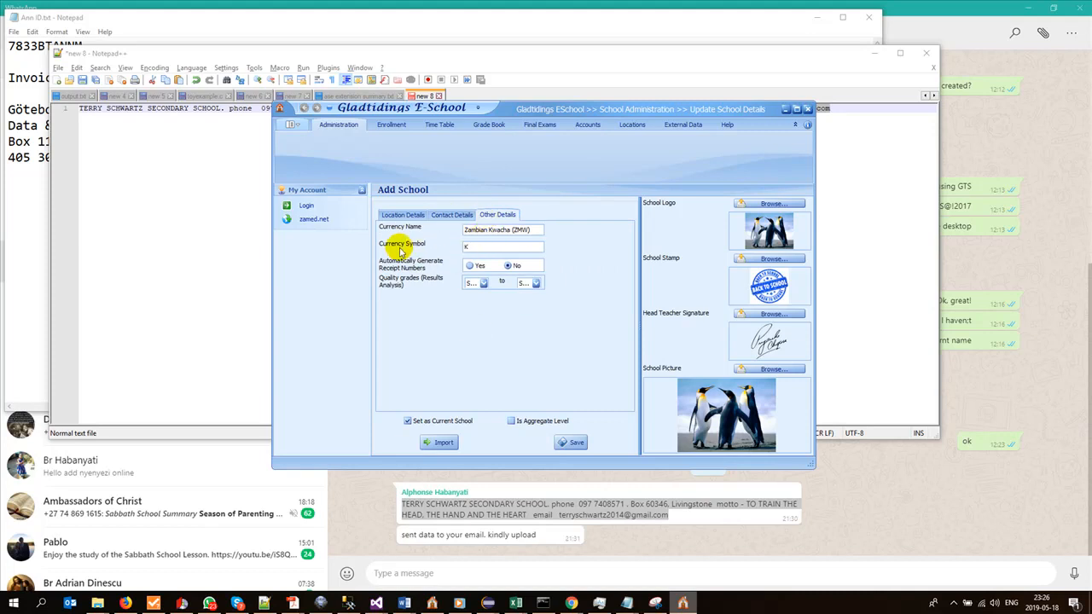
{"action": "left_click", "coordinate": [475, 284]}
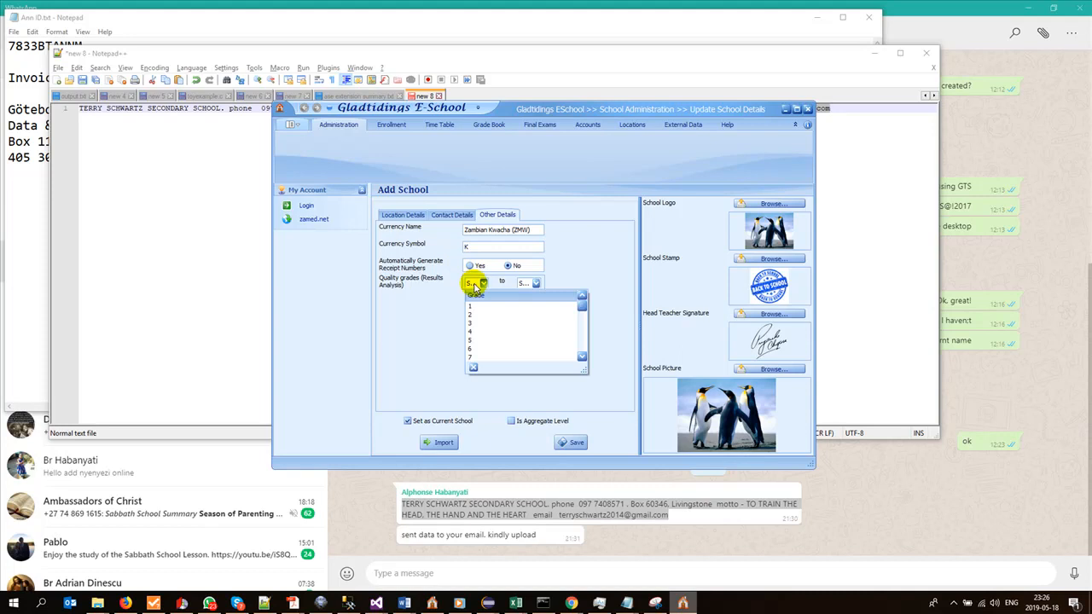
{"action": "left_click", "coordinate": [477, 308]}
{"action": "left_click", "coordinate": [525, 283]}
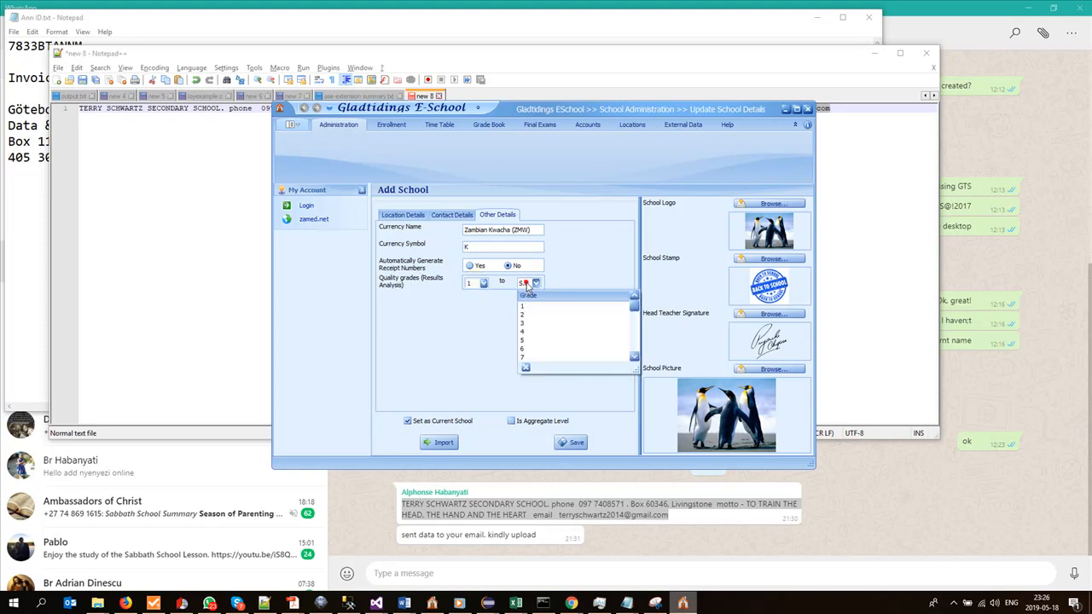
{"action": "left_click", "coordinate": [525, 334]}
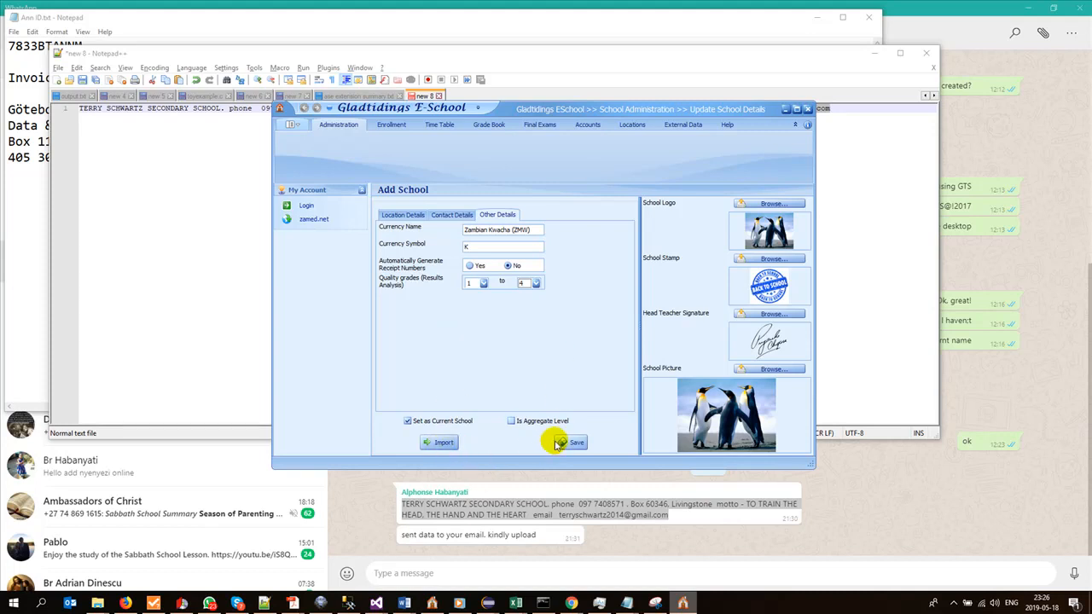
Review the contact and location details, leave the school's grade unselected, and save the school record.
{"action": "left_click", "coordinate": [448, 215]}
{"action": "left_click", "coordinate": [416, 215]}
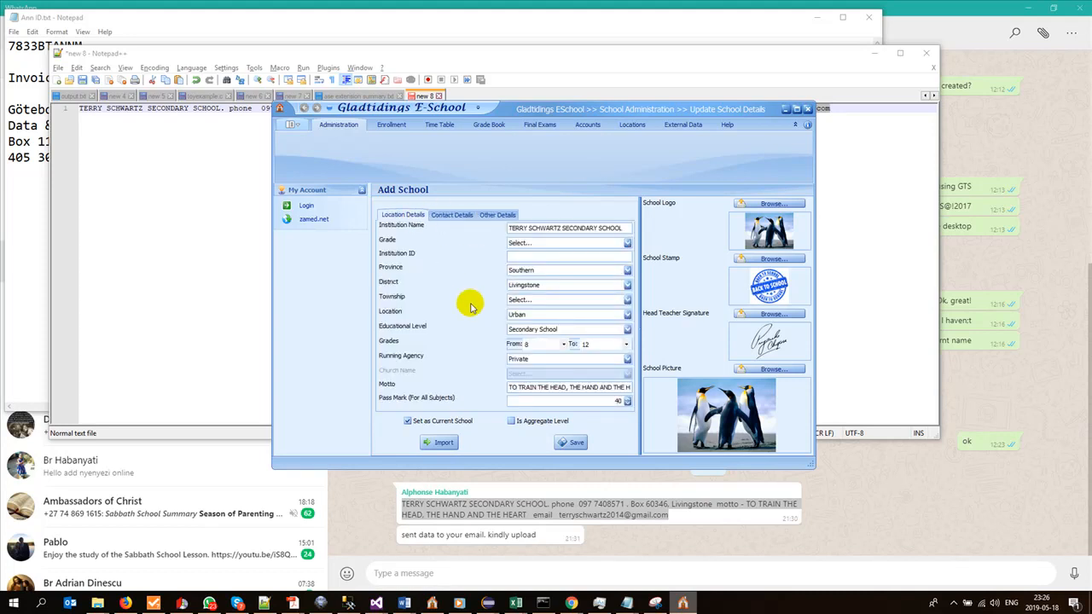
{"action": "left_click", "coordinate": [530, 243]}
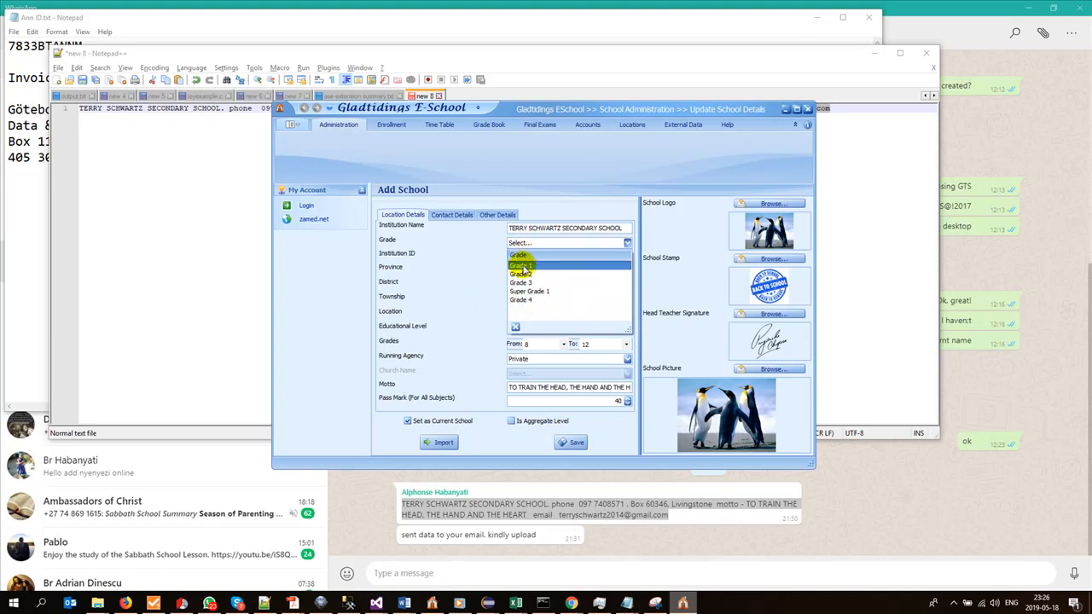
{"action": "left_click", "coordinate": [477, 264]}
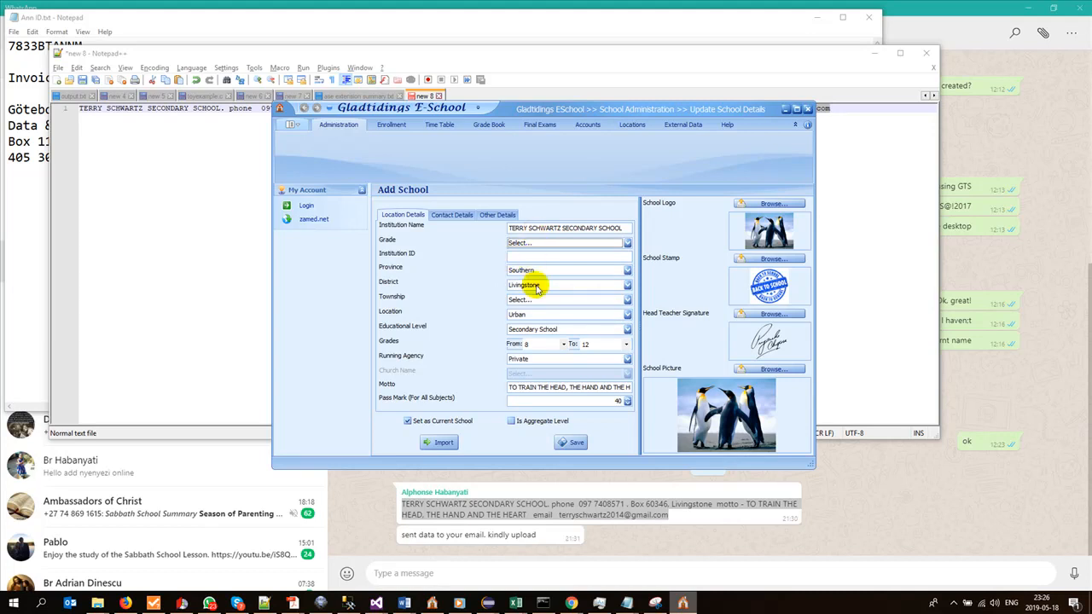
{"action": "left_click", "coordinate": [563, 441]}
{"action": "left_click", "coordinate": [539, 297]}
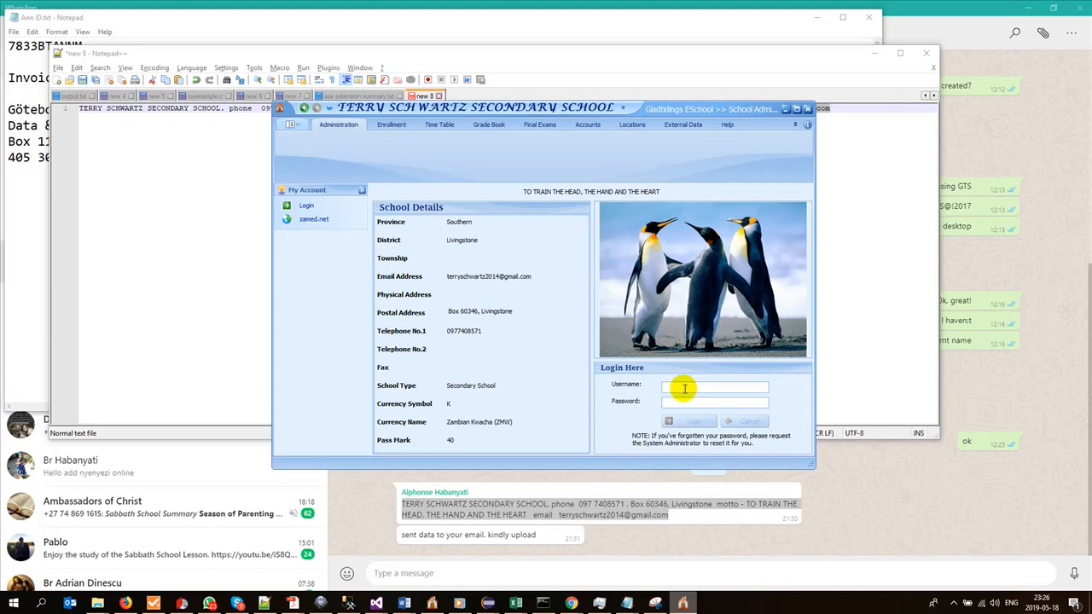
Log in with the username GTS and the account password.
{"action": "type", "text": "GTS"}
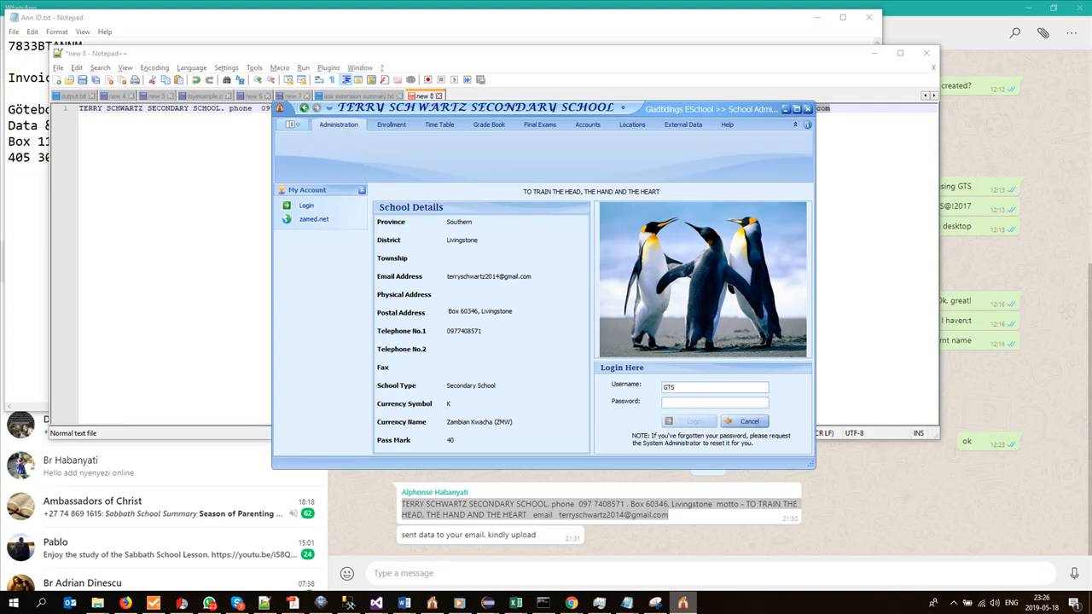
{"action": "key", "text": "Tab"}
{"action": "type", "text": "•"}
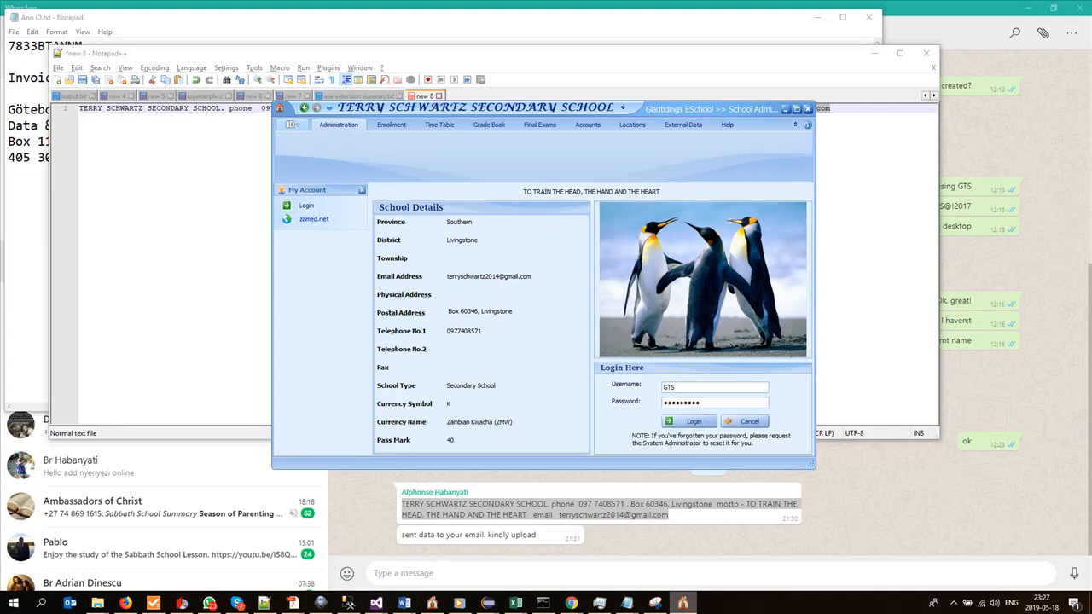
{"action": "key", "text": "Return"}
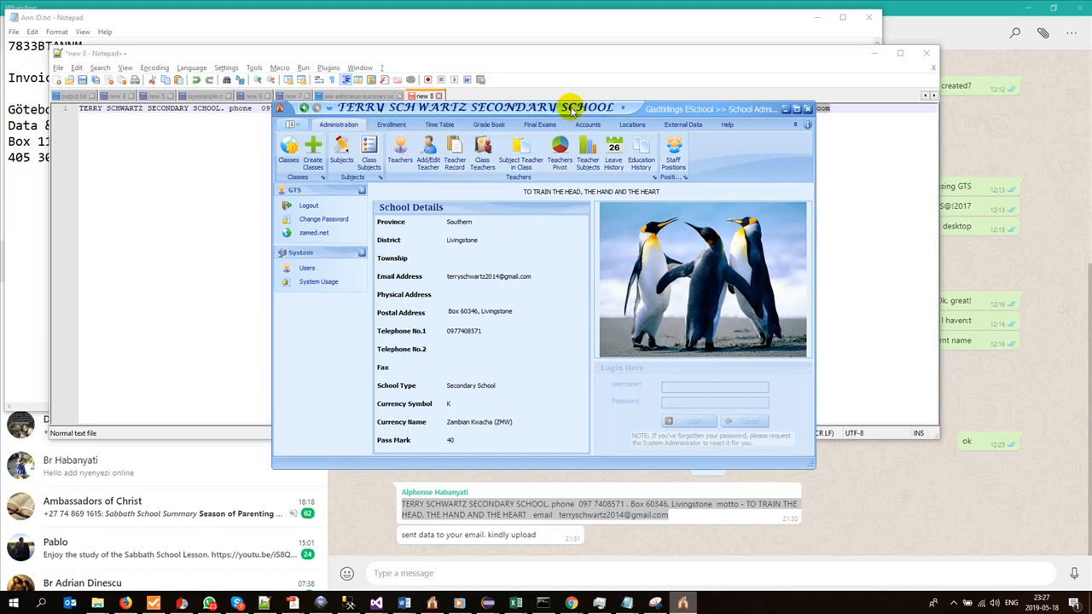
Maximize the school administration window and consult the 2019 T1 CLASS LISTS.xlsx workbook for the school's classes.
{"action": "left_click", "coordinate": [795, 108]}
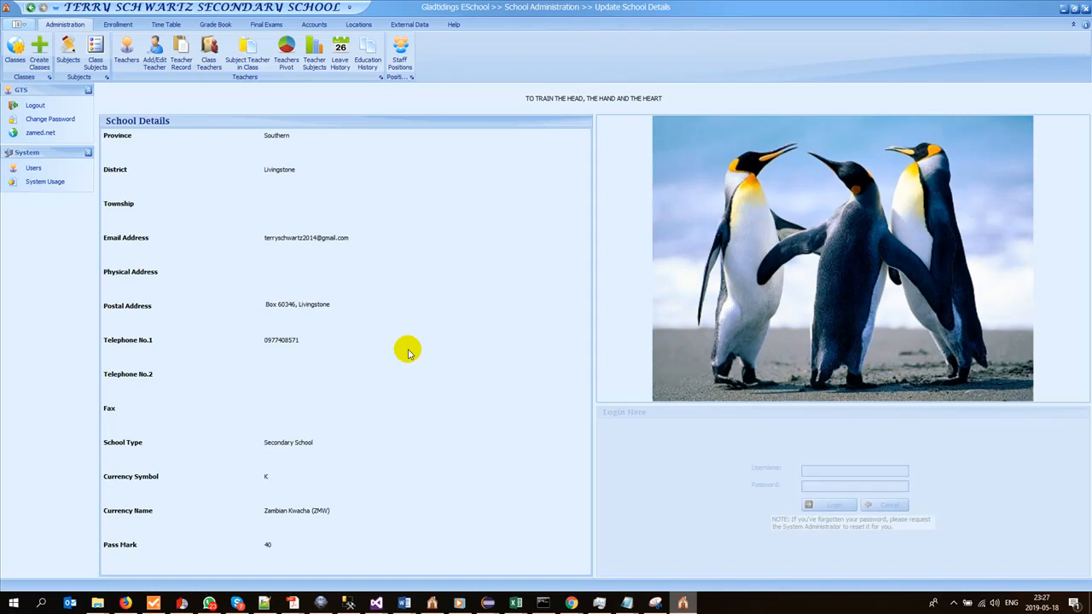
{"action": "left_click", "coordinate": [515, 604]}
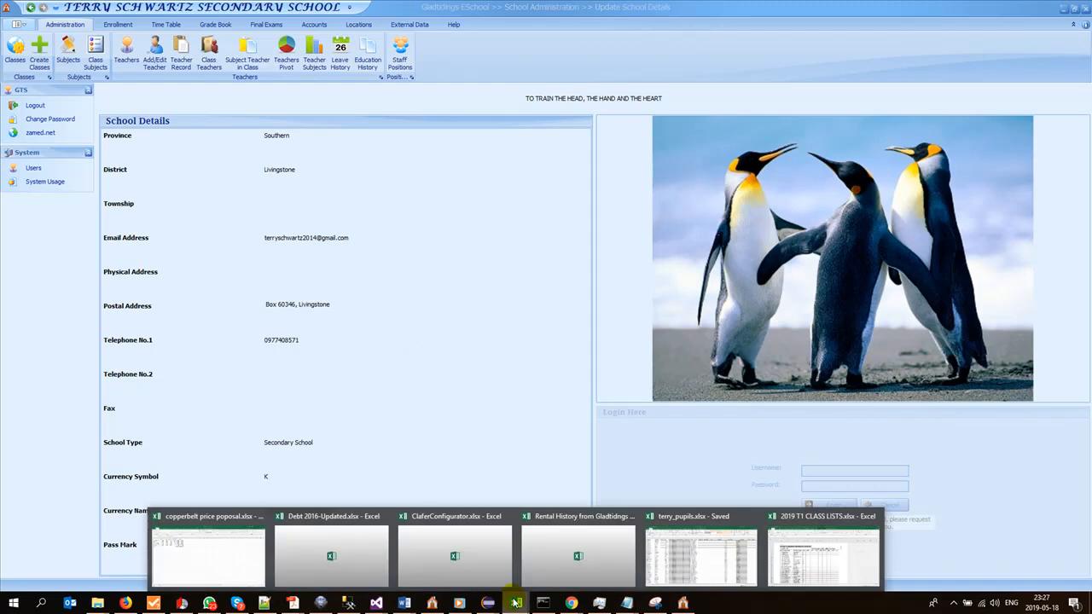
{"action": "left_click", "coordinate": [821, 561]}
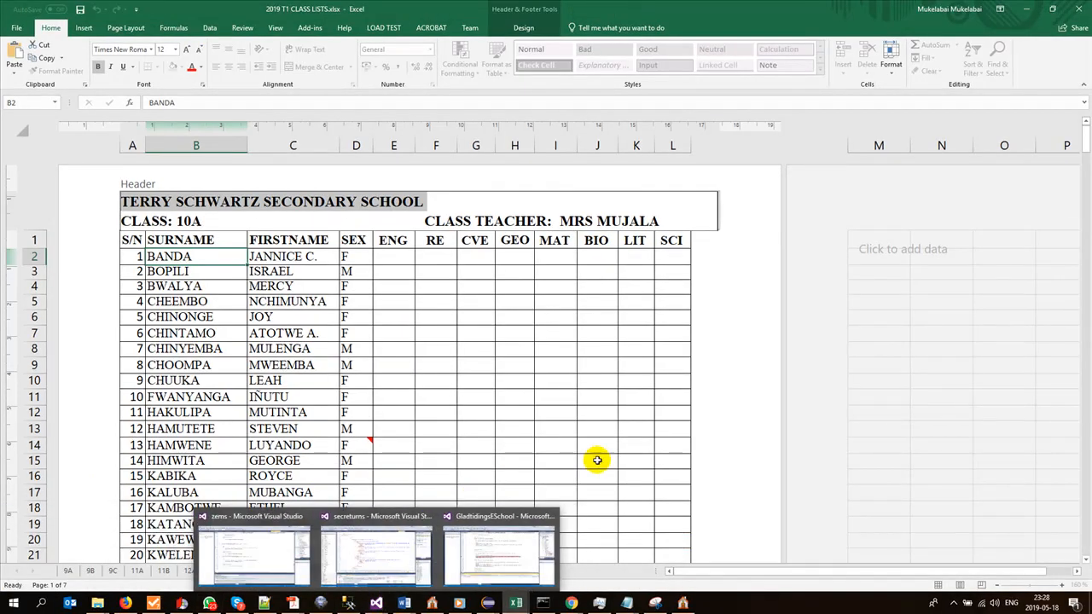
{"action": "left_click", "coordinate": [682, 602]}
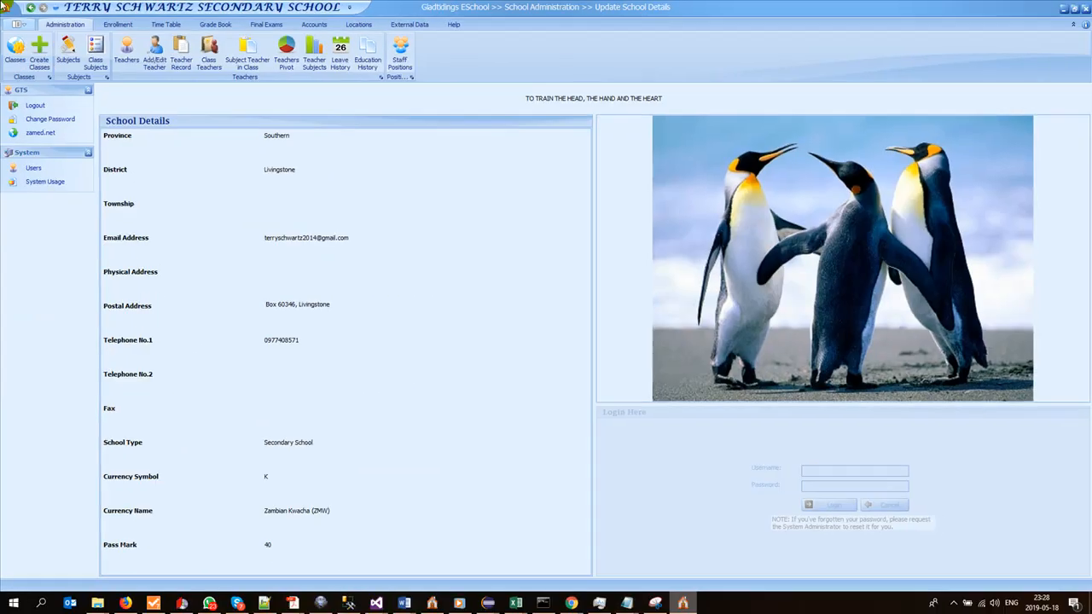
Start creating classes and select class letters A, B and C, checking them against the class sheets in 2019 T1 CLASS LISTS.xlsx.
{"action": "left_click", "coordinate": [39, 51]}
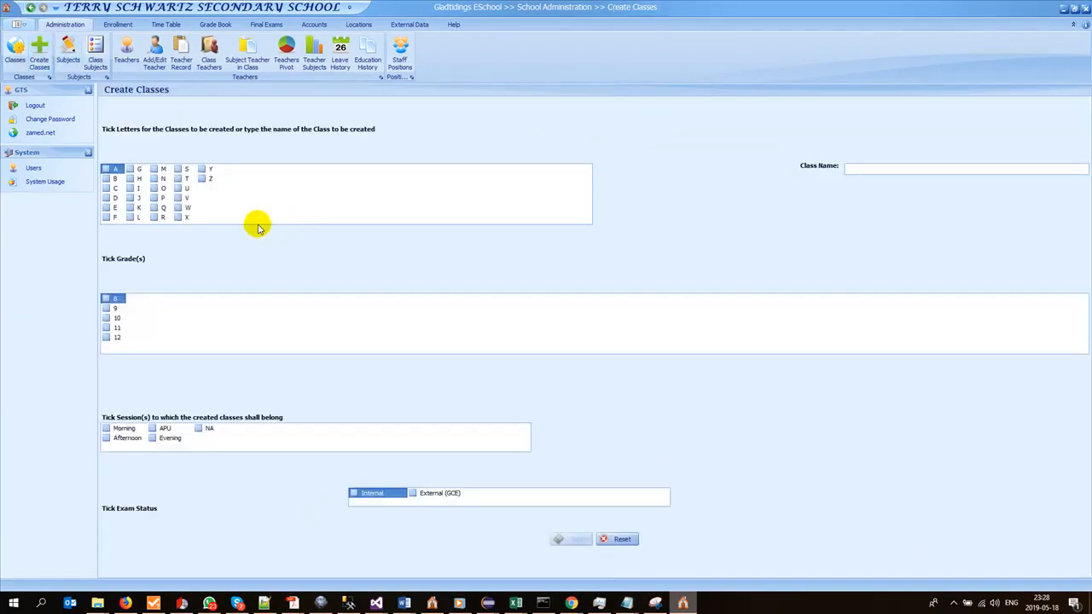
{"action": "key", "text": "alt+Tab"}
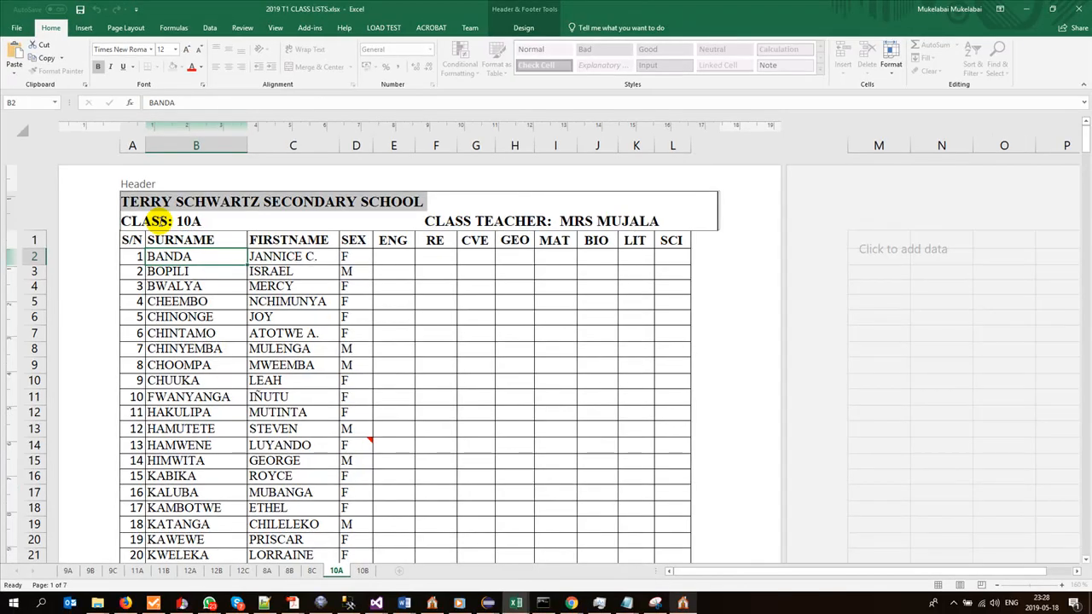
{"action": "key", "text": "alt+Tab"}
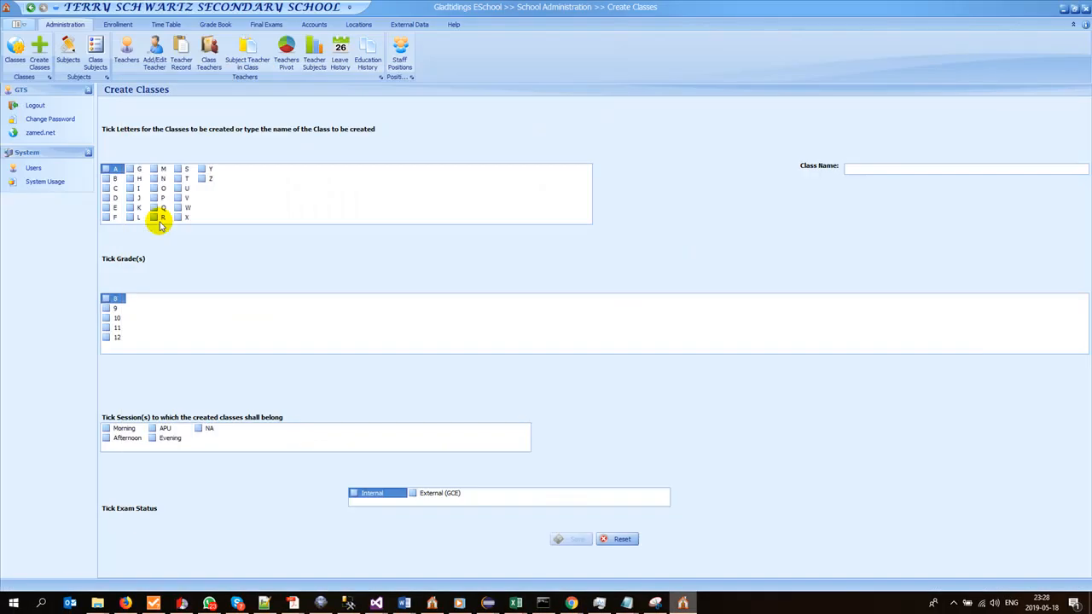
{"action": "left_click", "coordinate": [107, 169]}
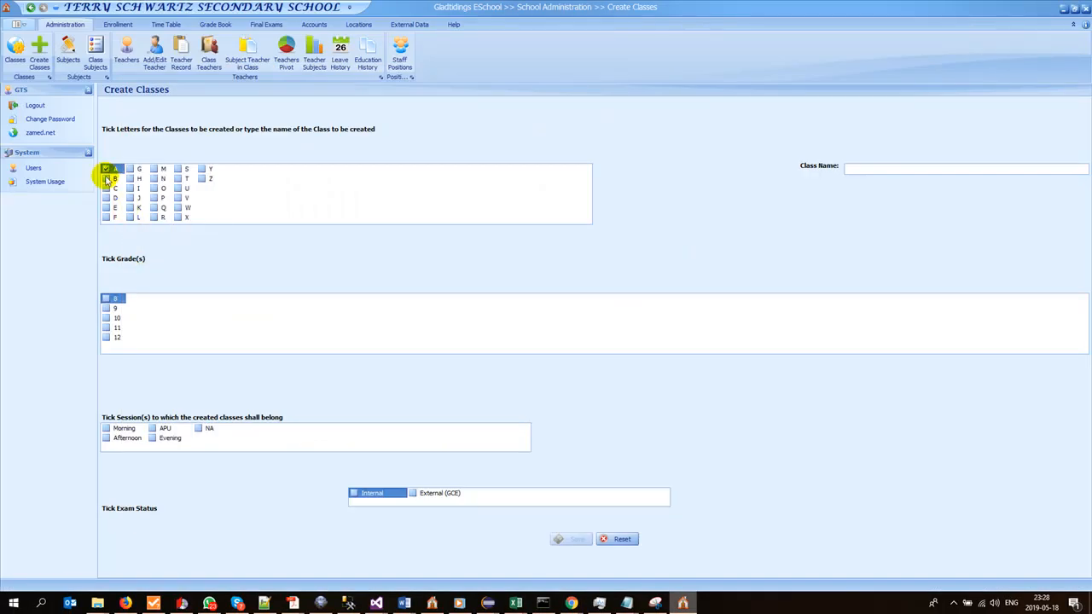
{"action": "left_click", "coordinate": [105, 179]}
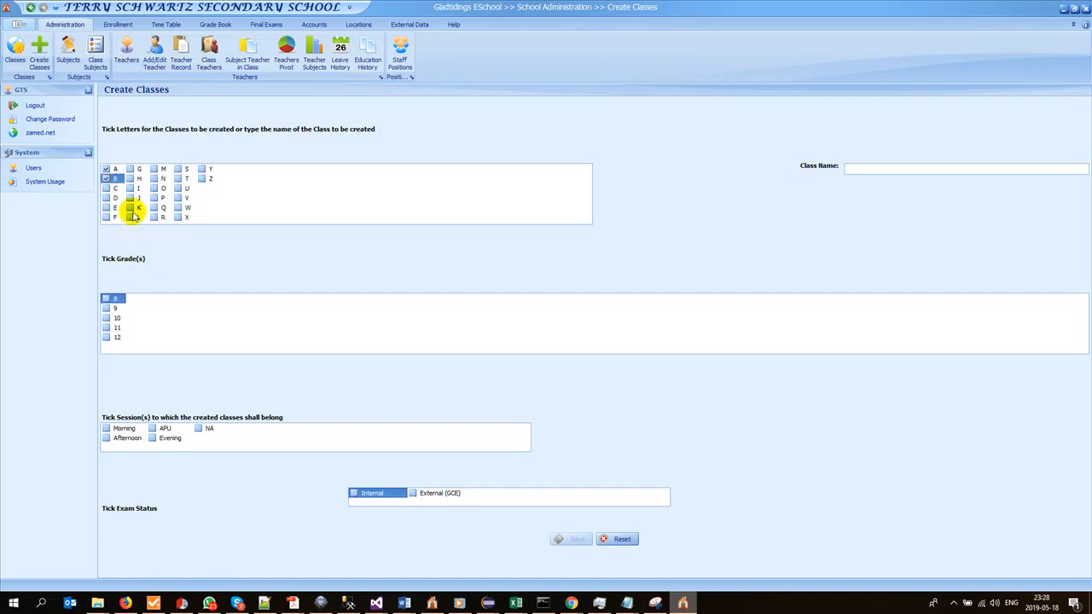
{"action": "left_click", "coordinate": [515, 603]}
{"action": "left_click", "coordinate": [831, 567]}
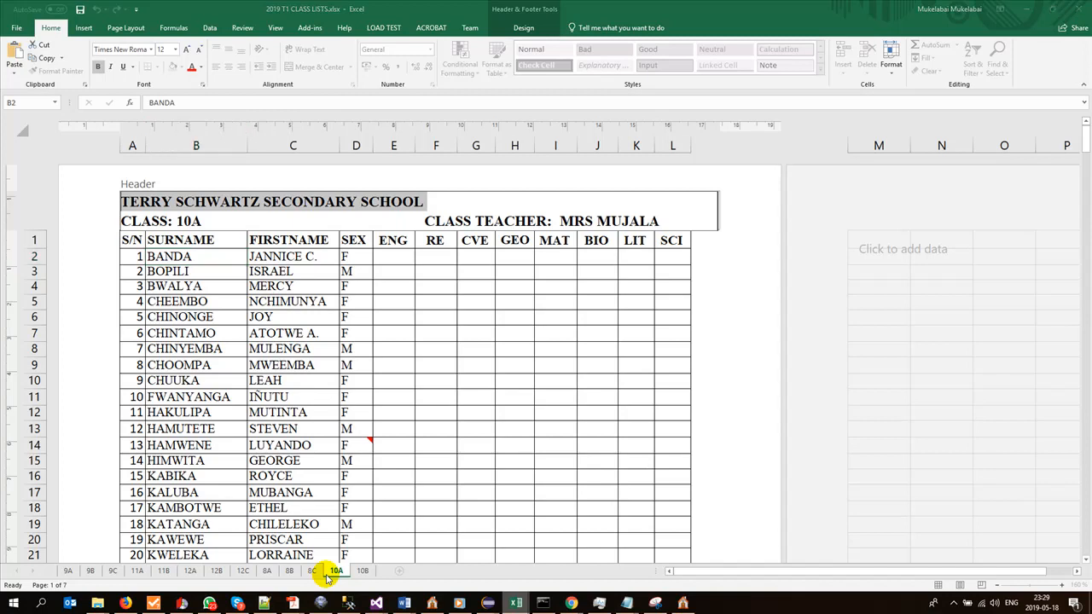
{"action": "key", "text": "alt+Tab"}
{"action": "left_click", "coordinate": [108, 187]}
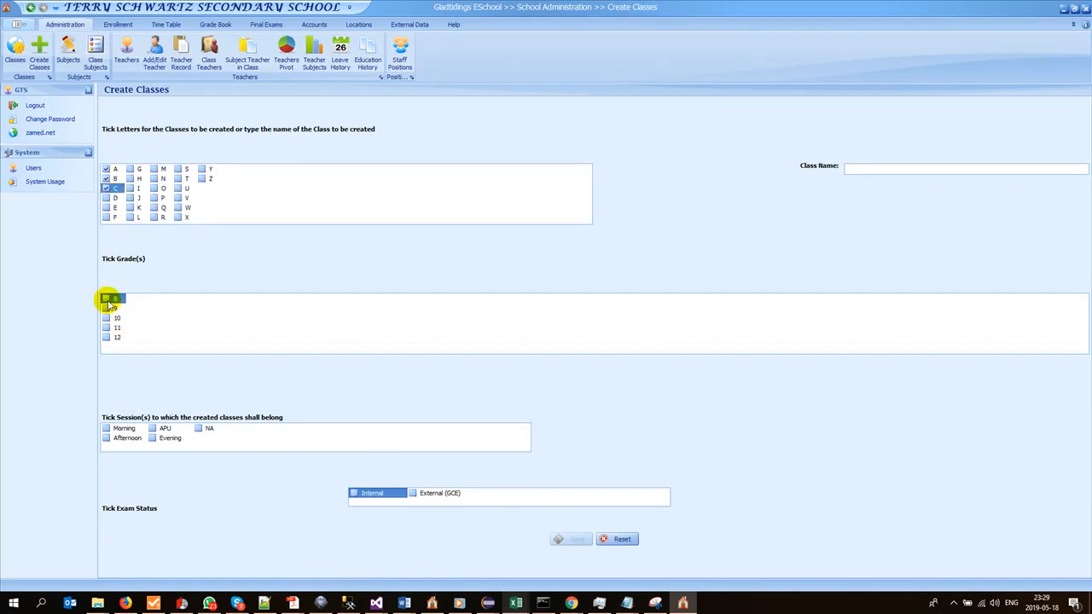
Select grades 8, 9 and 12 for the new classes, consulting the class lists workbook for grades that have three classes.
{"action": "left_click", "coordinate": [107, 298]}
{"action": "left_click", "coordinate": [106, 309]}
{"action": "left_click", "coordinate": [106, 309]}
{"action": "key", "text": "alt+Tab"}
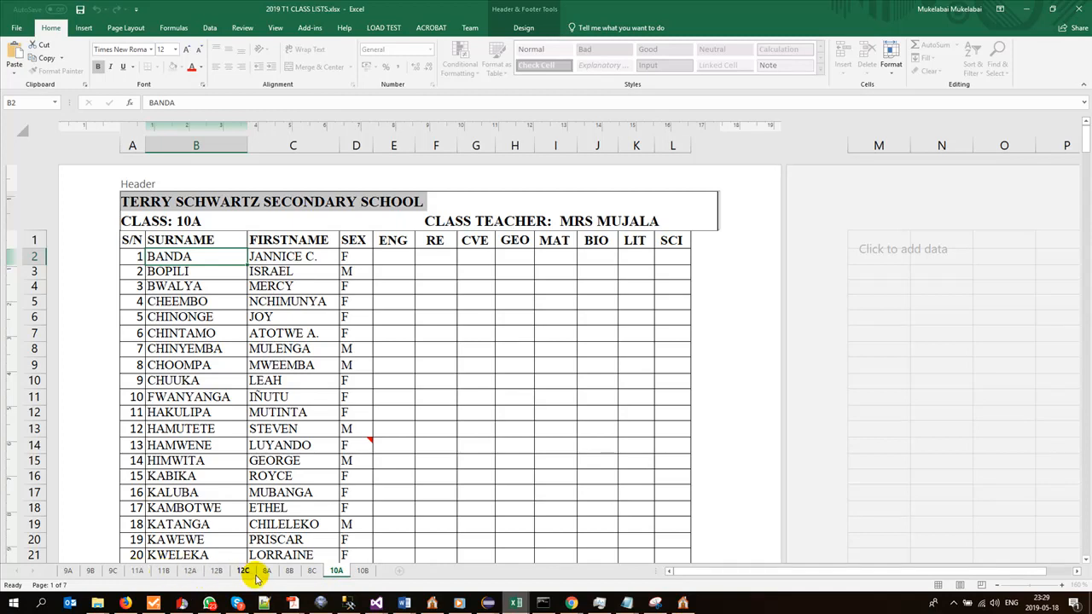
{"action": "key", "text": "alt+Tab"}
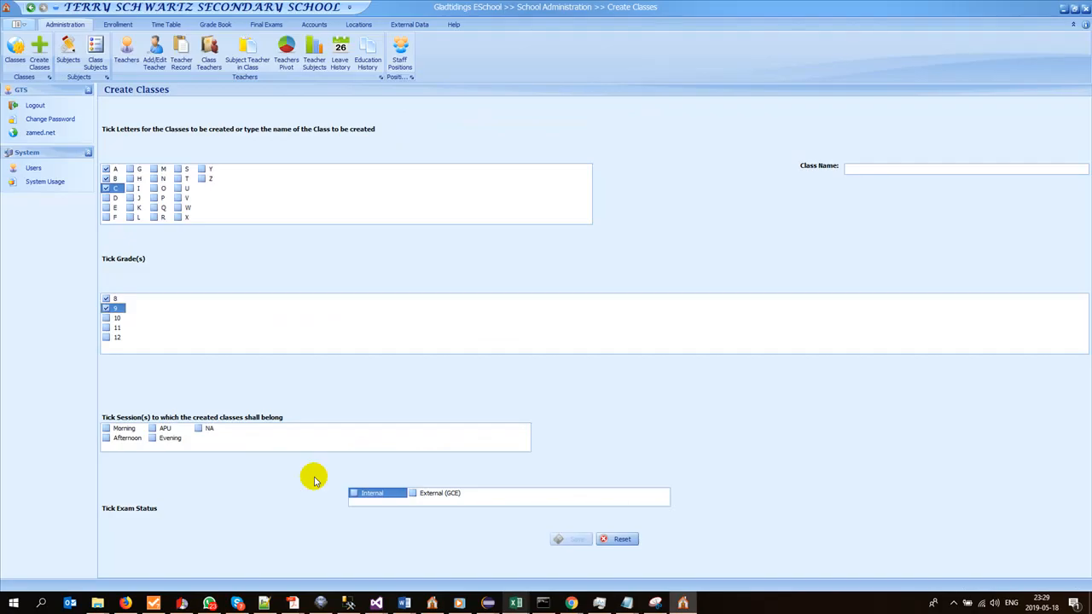
{"action": "key", "text": "alt+Tab"}
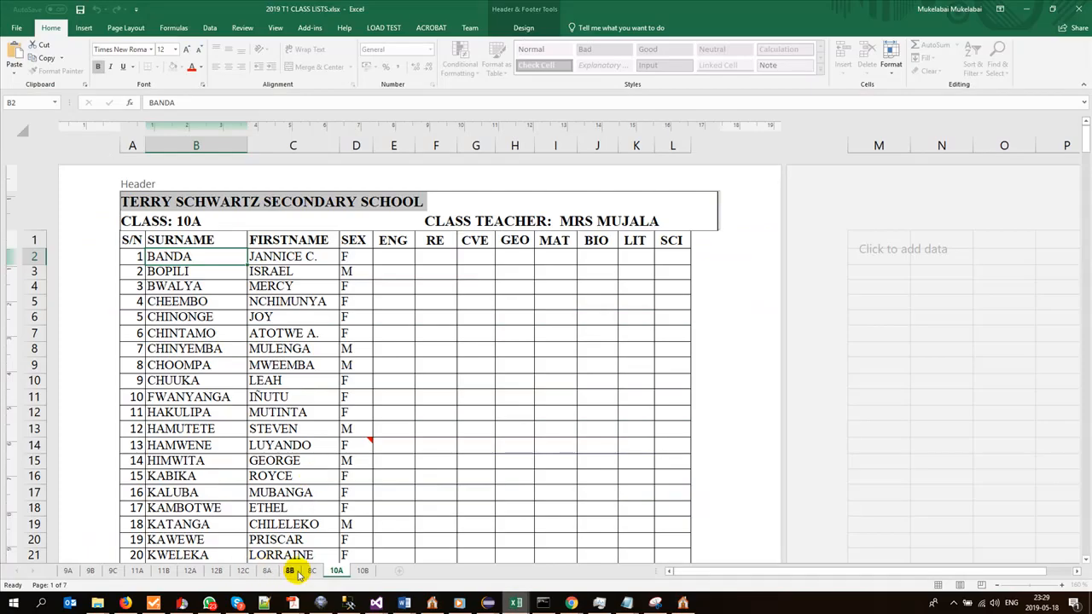
{"action": "key", "text": "alt+Tab"}
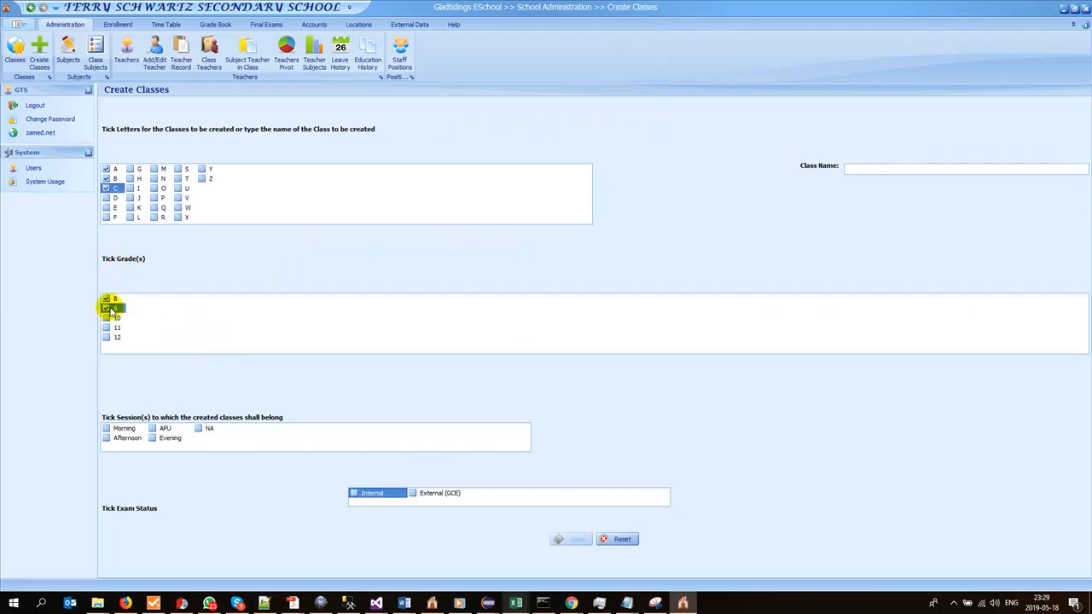
{"action": "left_click", "coordinate": [107, 337]}
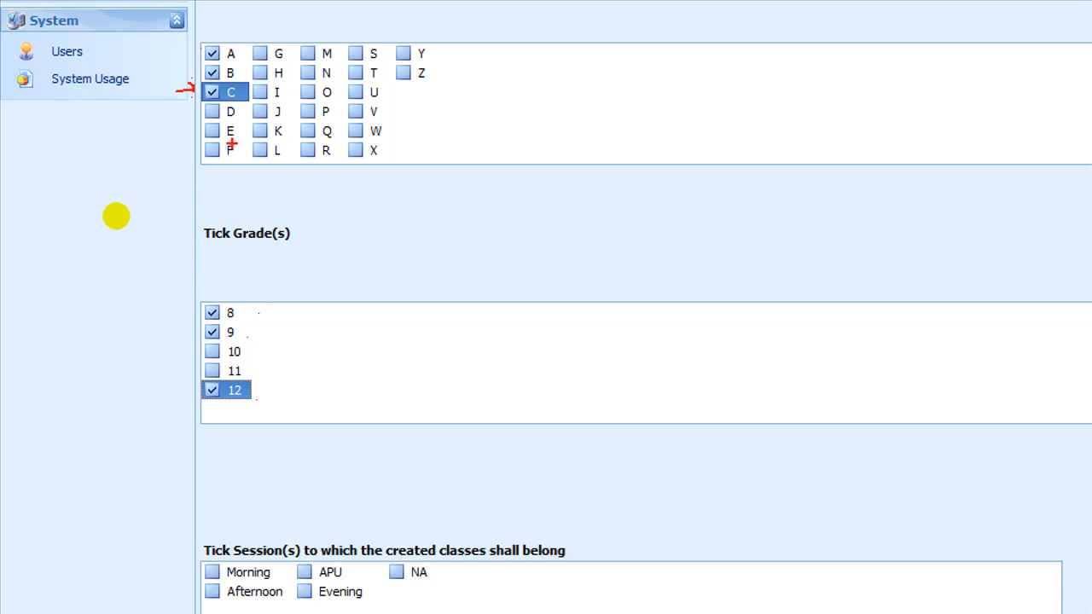
{"action": "left_click", "coordinate": [212, 72]}
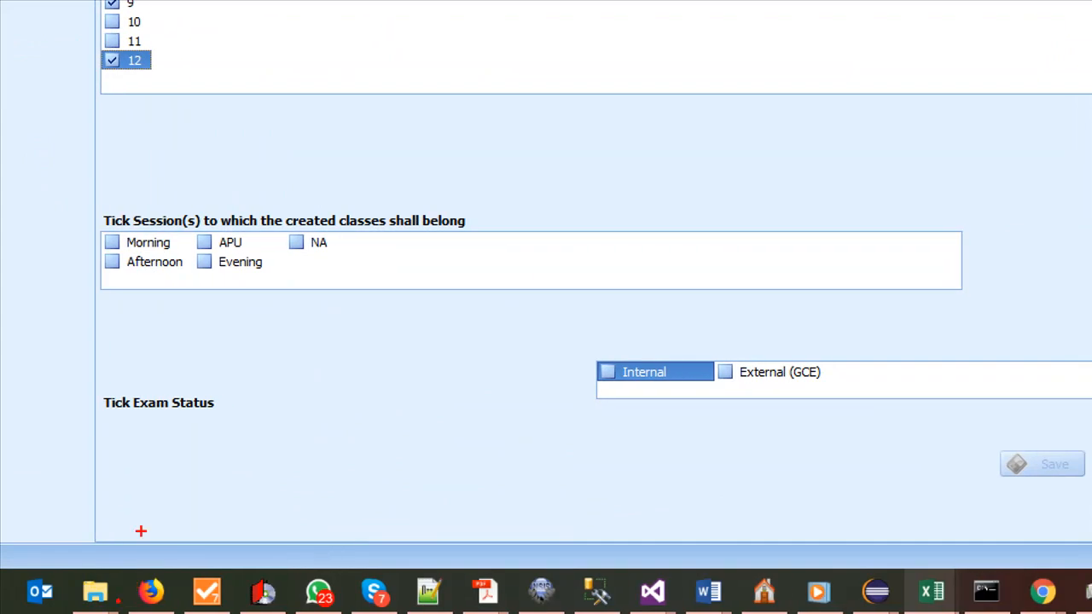
{"action": "mouse_move", "coordinate": [118, 297]}
{"action": "left_mouse_down"}
{"action": "mouse_move", "coordinate": [378, 195]}
{"action": "mouse_move", "coordinate": [146, 145]}
{"action": "mouse_move", "coordinate": [162, 313]}
{"action": "mouse_move", "coordinate": [202, 320]}
{"action": "left_mouse_up"}
{"action": "left_click_drag", "start_coordinate": [144, 219], "coordinate": [266, 226]}
{"action": "left_click_drag", "start_coordinate": [304, 267], "coordinate": [337, 266]}
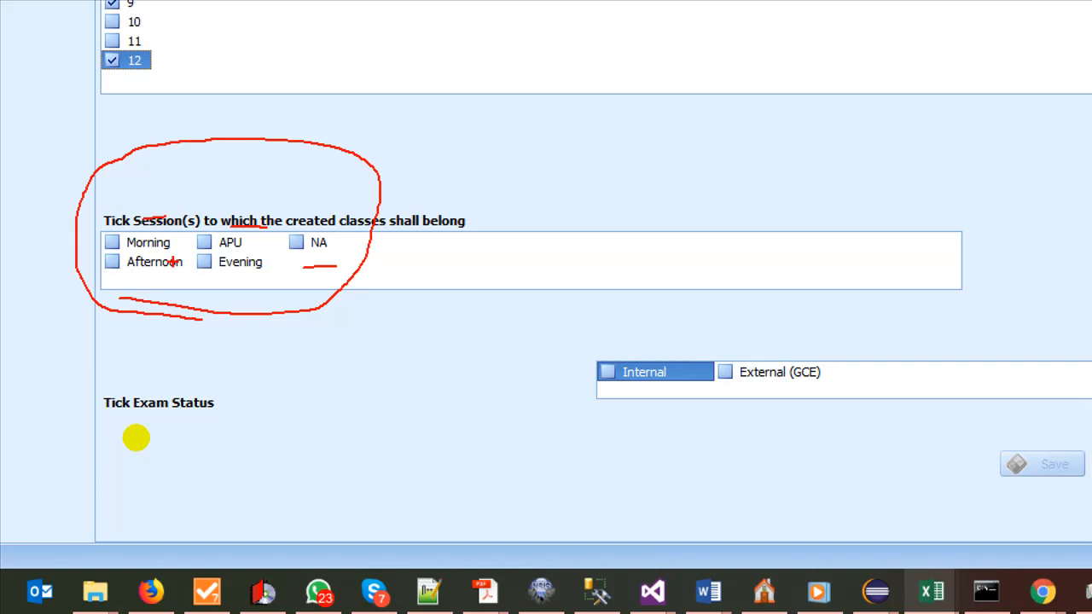
{"action": "right_click", "coordinate": [134, 223]}
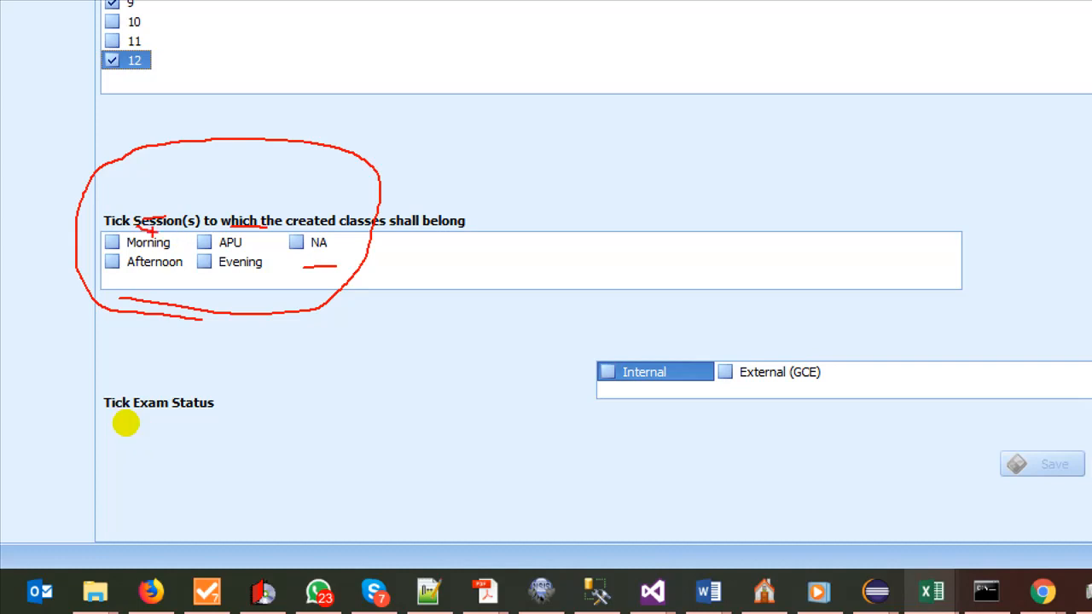
{"action": "key", "text": "Escape"}
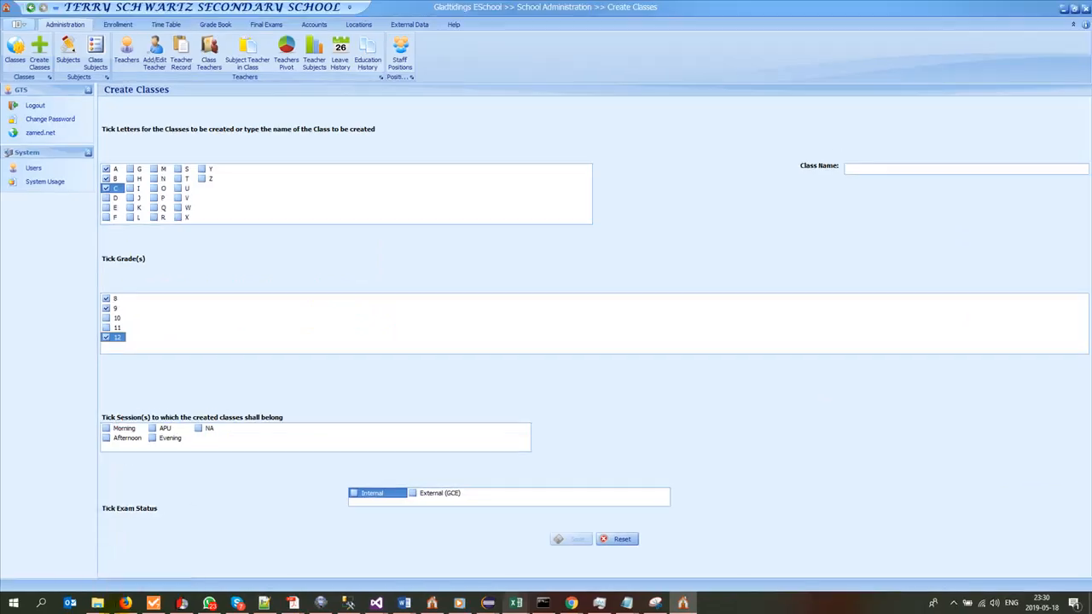
Assign the new classes to the Morning session with Internal exam status and save them.
{"action": "left_click", "coordinate": [111, 428]}
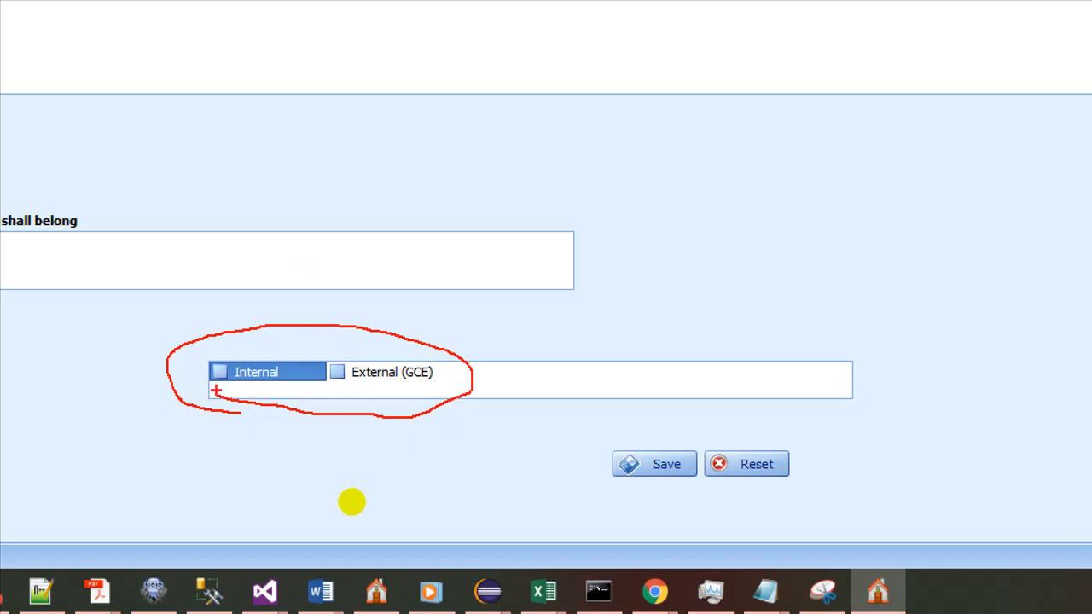
{"action": "left_click_drag", "start_coordinate": [220, 386], "coordinate": [250, 386]}
{"action": "left_click_drag", "start_coordinate": [344, 392], "coordinate": [384, 395]}
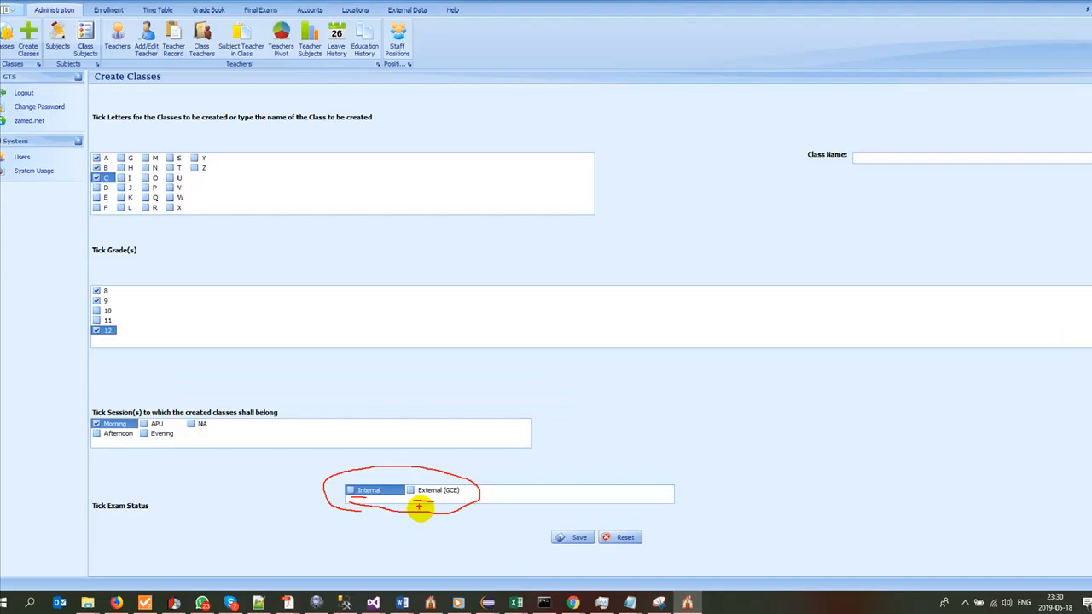
{"action": "key", "text": "Escape"}
{"action": "left_click", "coordinate": [488, 602]}
{"action": "left_click", "coordinate": [296, 469]}
{"action": "left_click", "coordinate": [350, 491]}
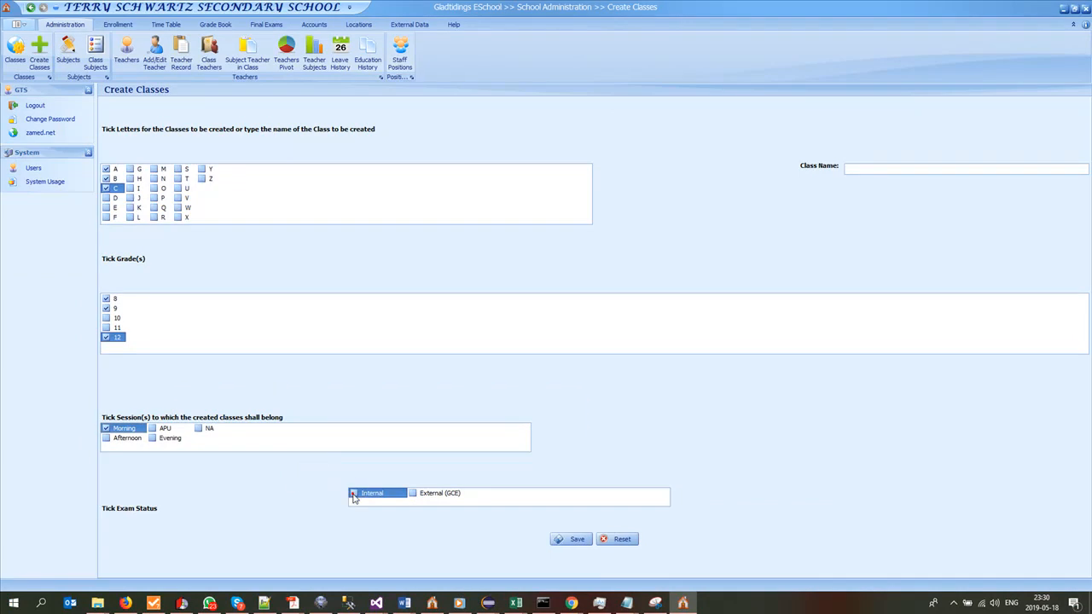
{"action": "left_click", "coordinate": [565, 543]}
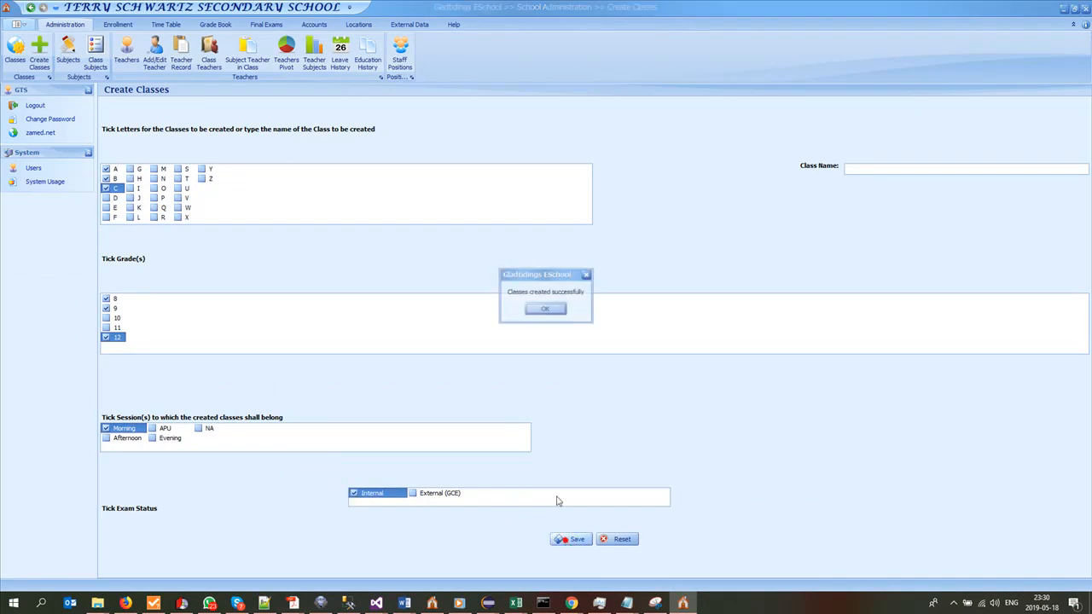
{"action": "left_click", "coordinate": [529, 310]}
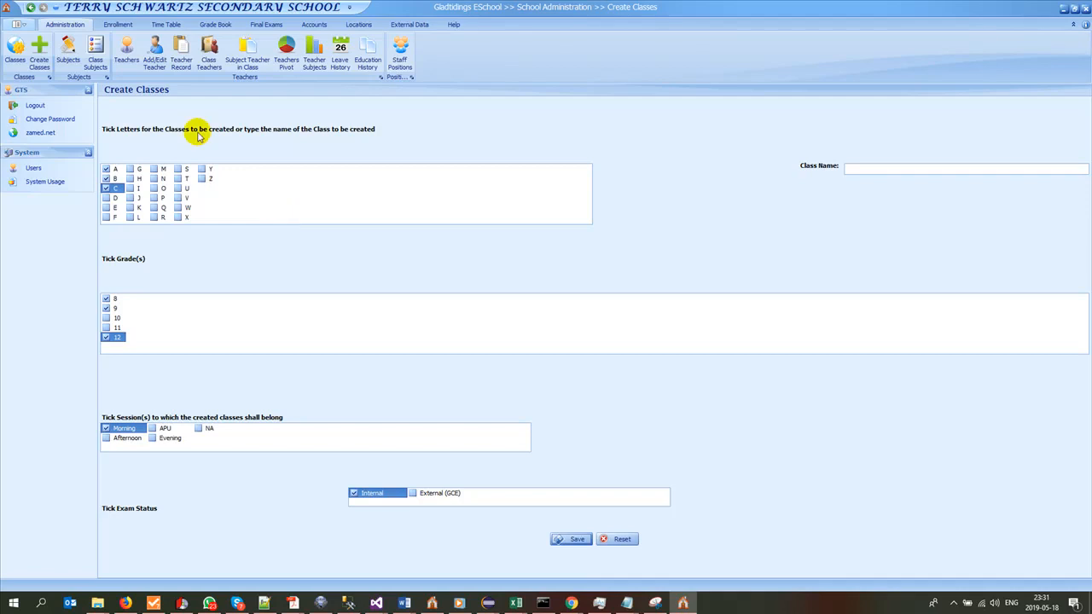
Open the school's class list and review the classes created for grades 8, 9 and 12.
{"action": "key", "text": "ctrl+1"}
{"action": "left_click", "coordinate": [61, 159]}
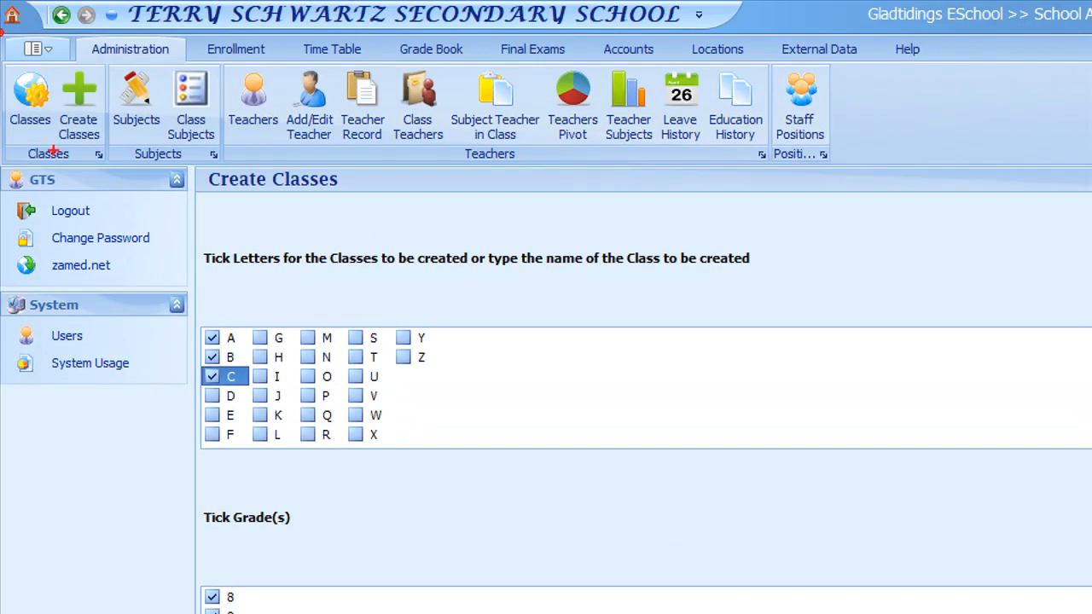
{"action": "left_click_drag", "start_coordinate": [18, 135], "coordinate": [45, 130]}
{"action": "key", "text": "Escape"}
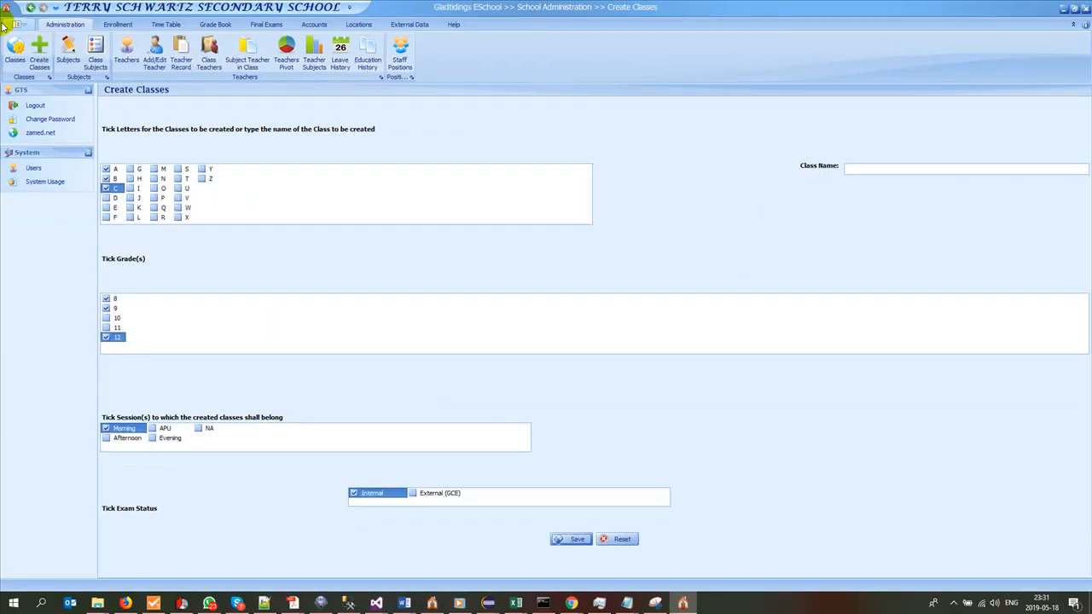
{"action": "left_click", "coordinate": [17, 51]}
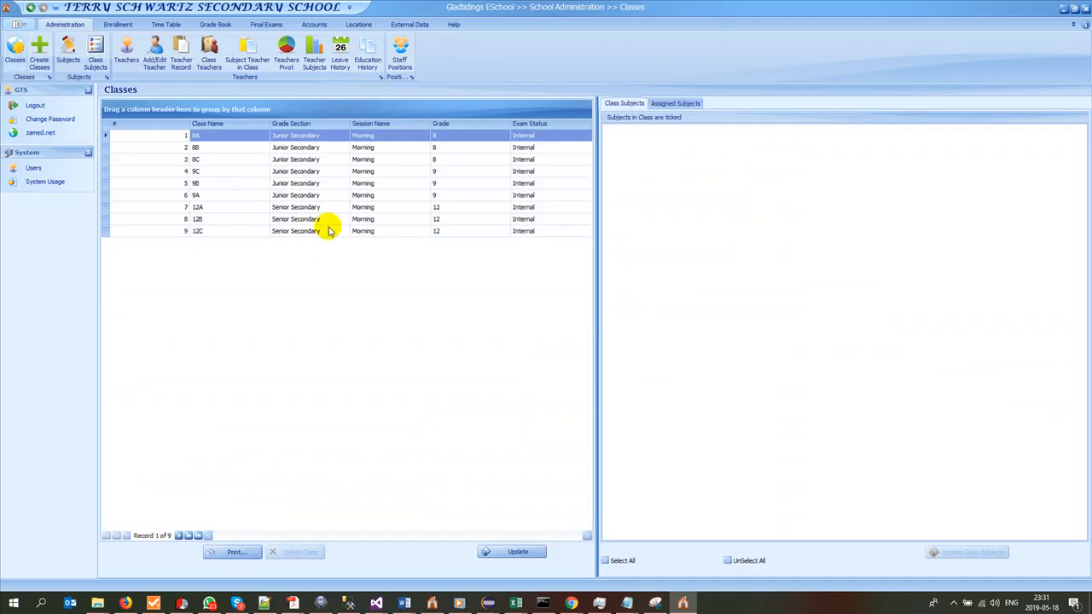
{"action": "key", "text": "ctrl+1"}
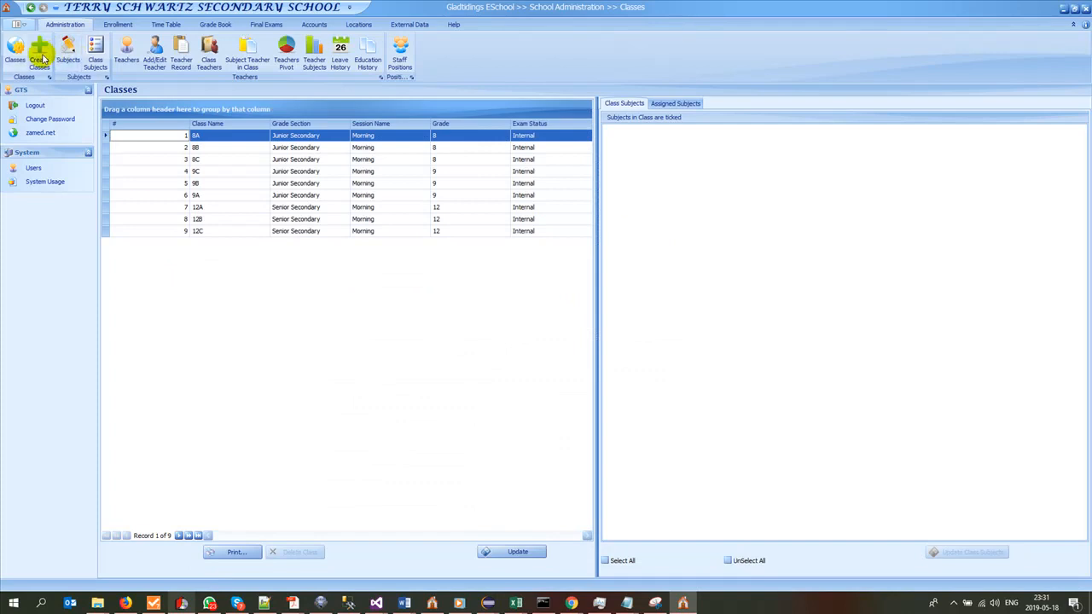
Create classes A and B for grades 10 and 11 in the Morning session with Internal exam status.
{"action": "left_click", "coordinate": [41, 58]}
{"action": "left_click", "coordinate": [110, 170]}
{"action": "left_click", "coordinate": [110, 179]}
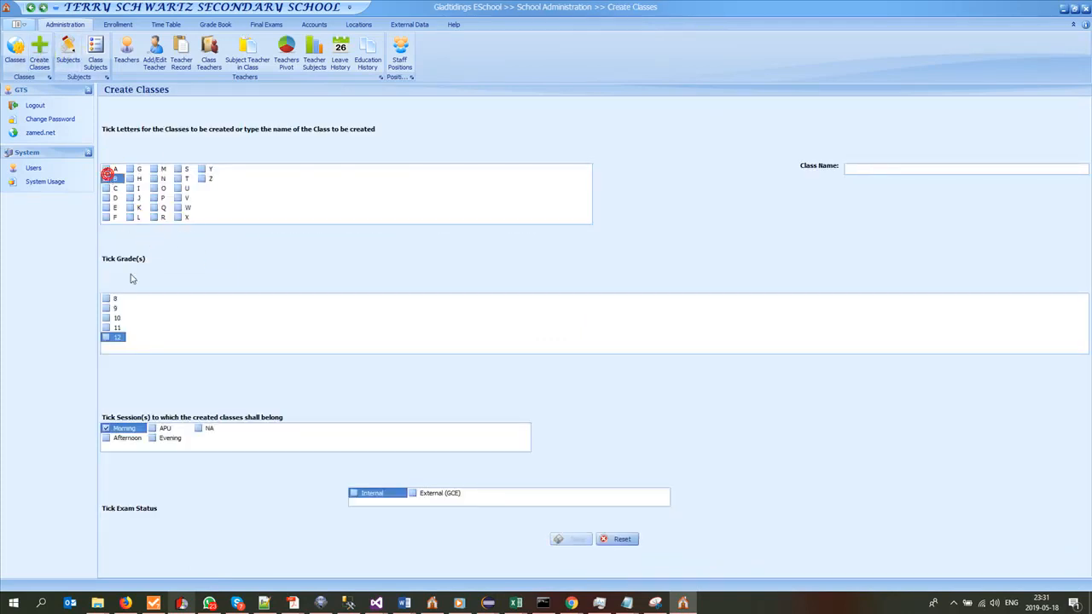
{"action": "left_click", "coordinate": [106, 317]}
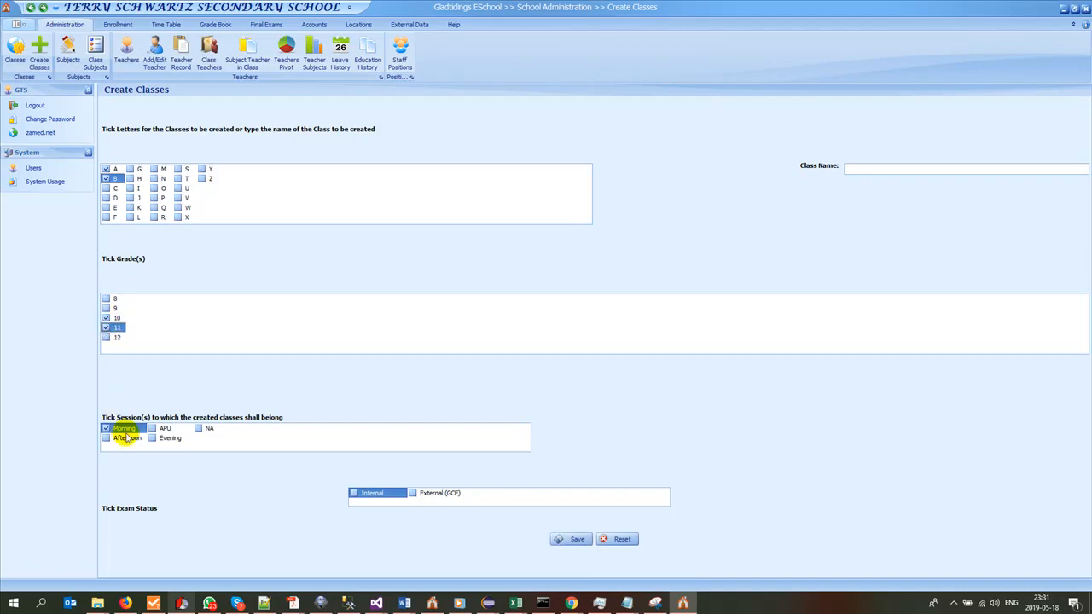
{"action": "left_click", "coordinate": [354, 494]}
{"action": "left_click", "coordinate": [578, 538]}
{"action": "left_click", "coordinate": [544, 310]}
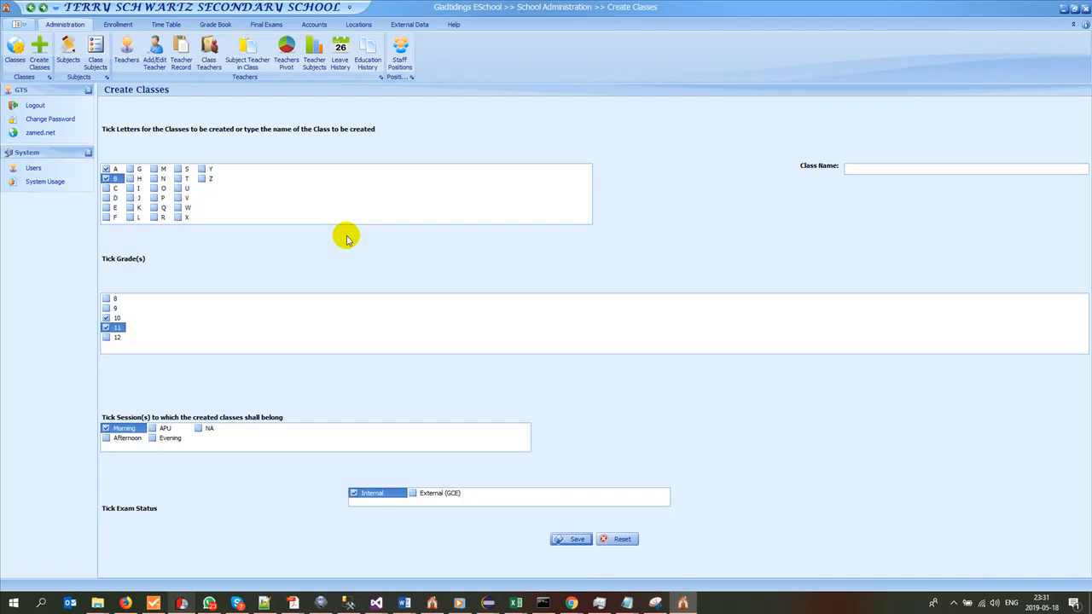
Try a custom class name by clearing letters A and B and entering 10 BLUE with only grade 10 selected.
{"action": "left_click", "coordinate": [114, 169]}
{"action": "left_click", "coordinate": [113, 176]}
{"action": "left_click", "coordinate": [865, 167]}
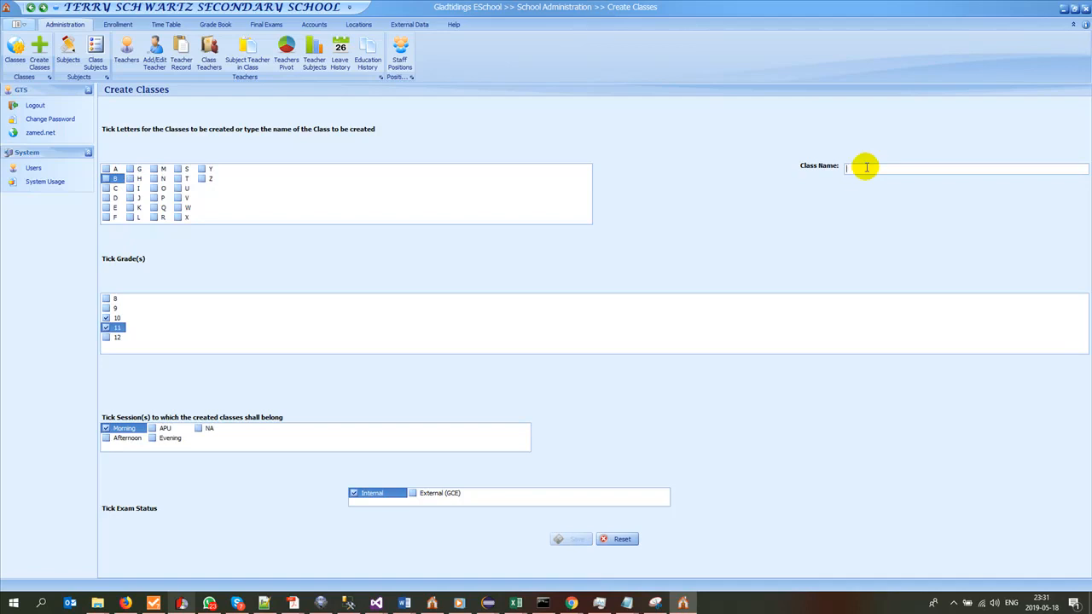
{"action": "type", "text": "10 BLUE"}
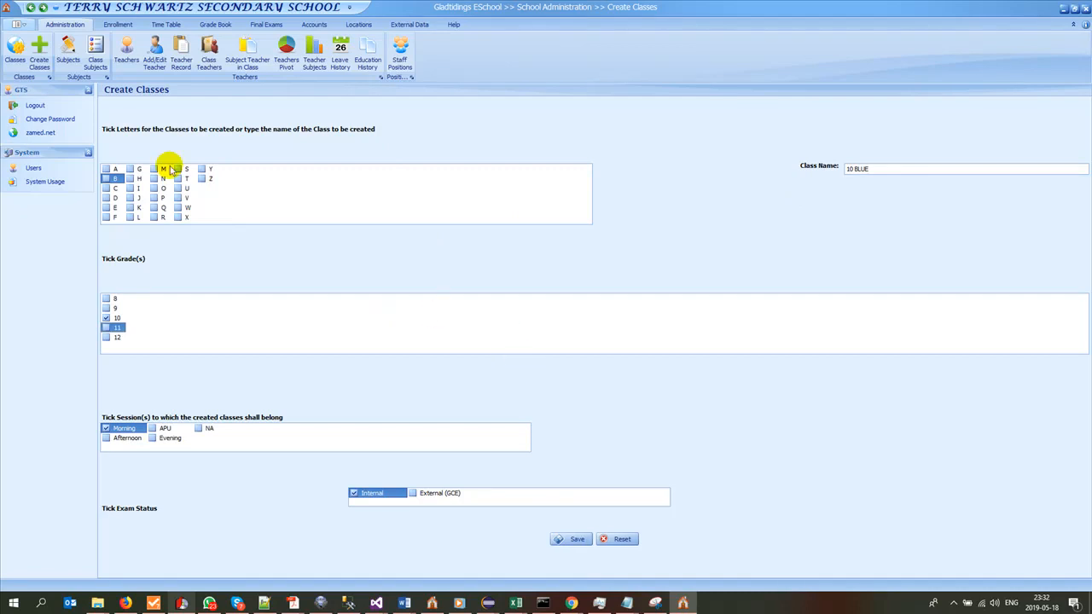
Reopen the class list and review the classes for grades 8 to 12.
{"action": "left_click", "coordinate": [15, 53]}
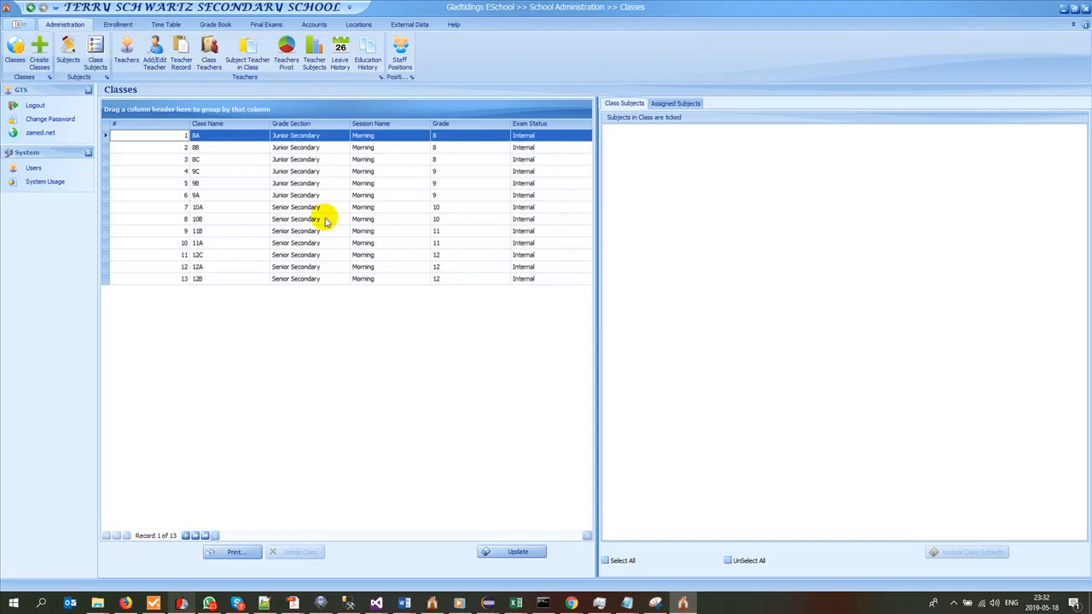
{"action": "right_click", "coordinate": [217, 124]}
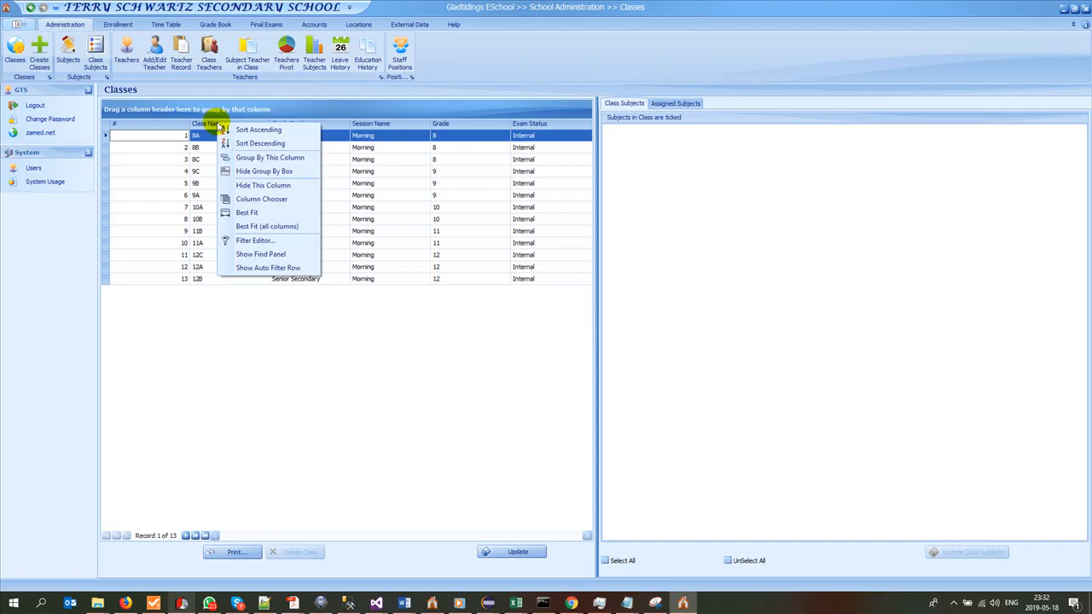
{"action": "left_click", "coordinate": [224, 380]}
{"action": "right_click", "coordinate": [236, 125]}
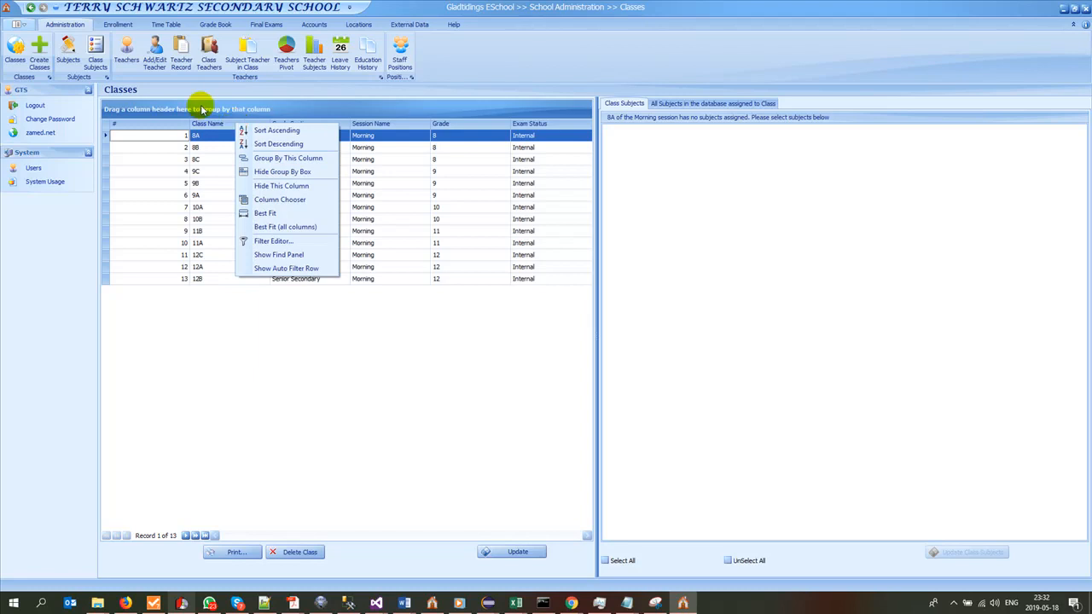
{"action": "left_click", "coordinate": [213, 110]}
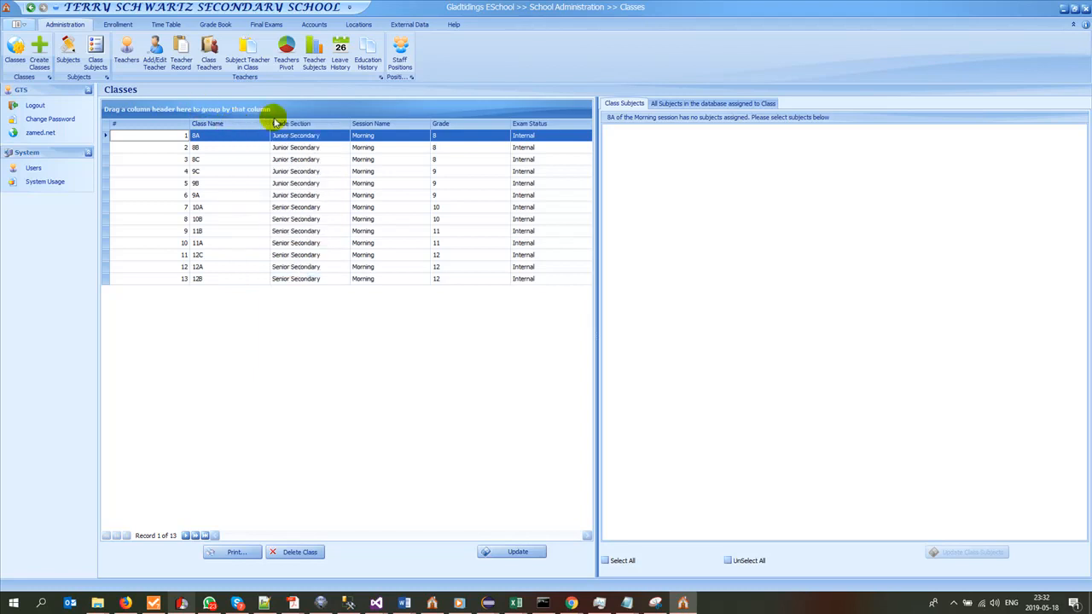
{"action": "right_click", "coordinate": [237, 126]}
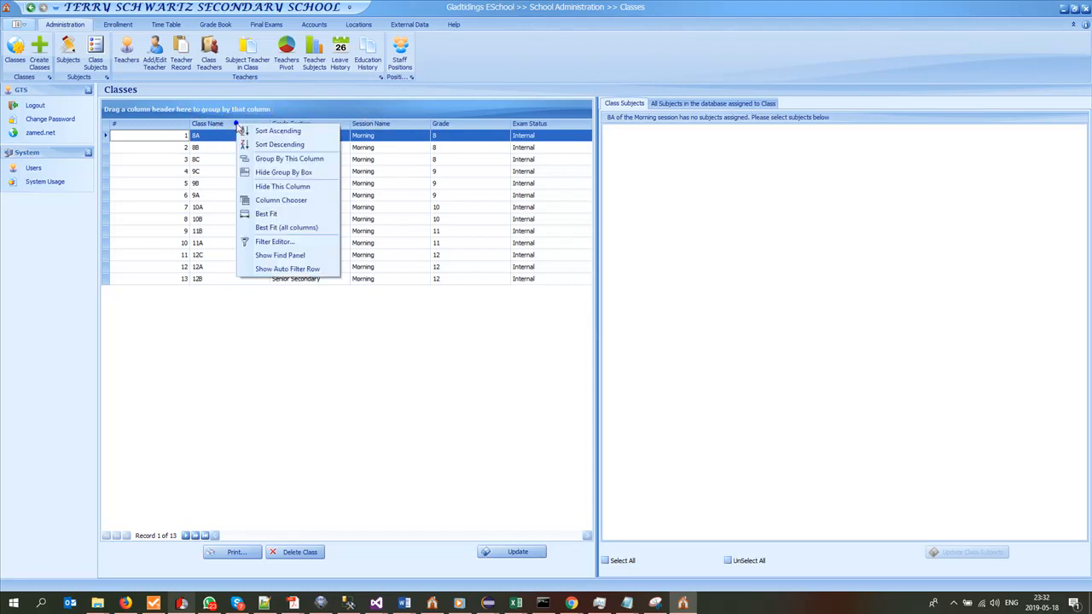
{"action": "key", "text": "ctrl+1"}
{"action": "left_click", "coordinate": [282, 200]}
{"action": "left_click_drag", "start_coordinate": [242, 217], "coordinate": [302, 215]}
{"action": "key", "text": "Escape"}
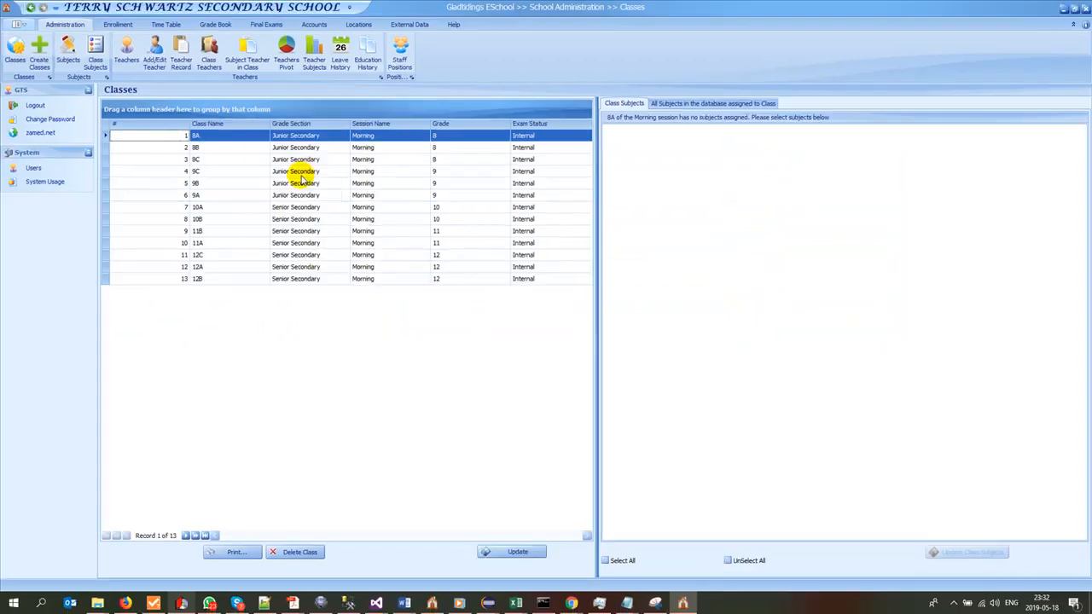
Add the hidden Class ID column to the classes grid, placing it before Class Name, and close the column chooser.
{"action": "right_click", "coordinate": [256, 125]}
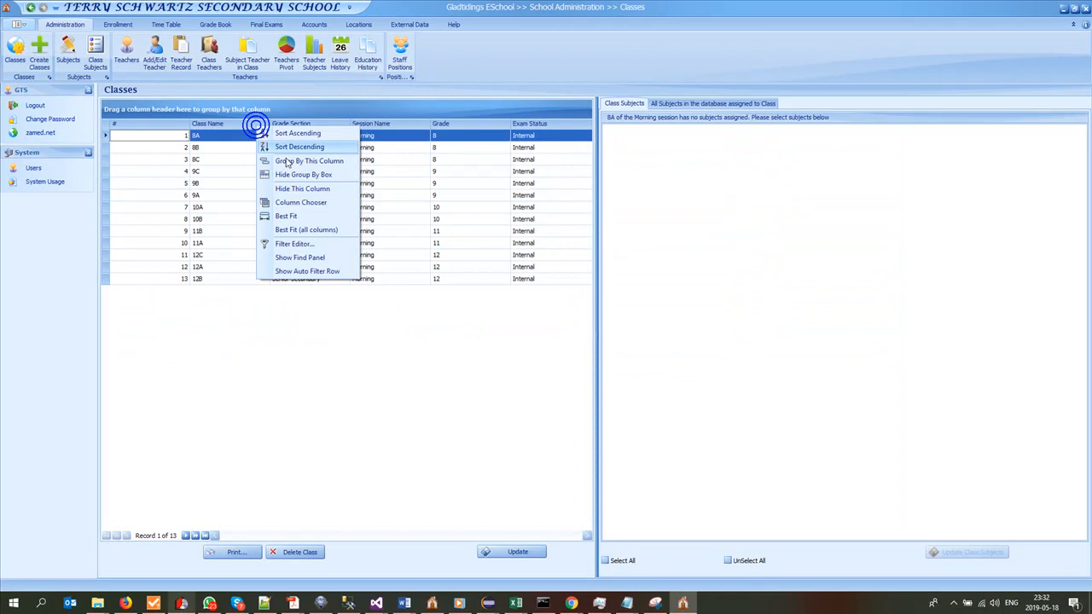
{"action": "left_click", "coordinate": [283, 203]}
{"action": "left_click_drag", "start_coordinate": [525, 493], "coordinate": [466, 236]}
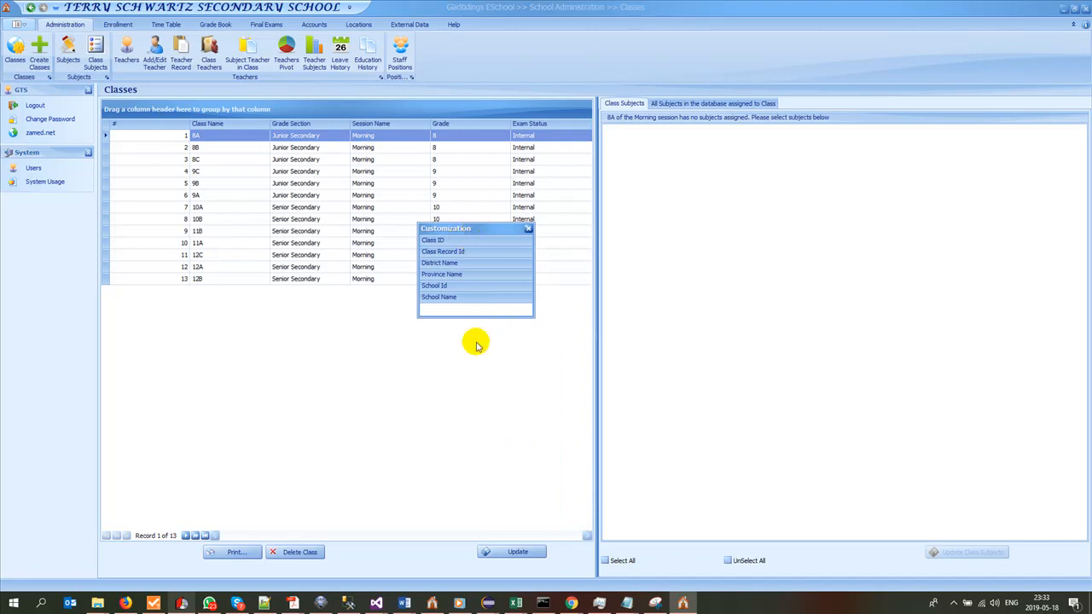
{"action": "key", "text": "ctrl+1"}
{"action": "left_click", "coordinate": [456, 266]}
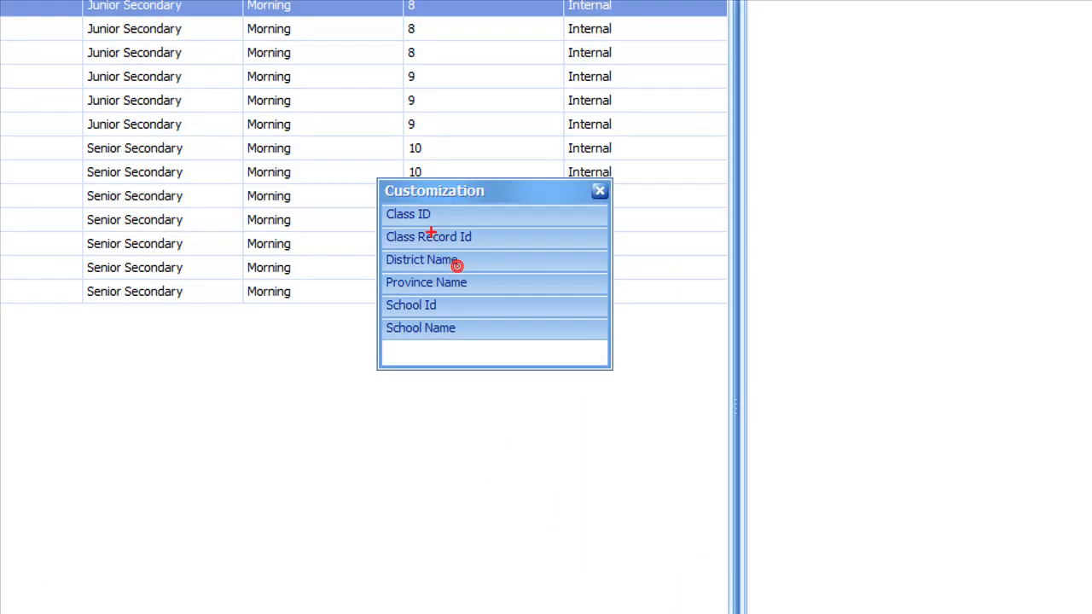
{"action": "left_click_drag", "start_coordinate": [456, 216], "coordinate": [543, 218]}
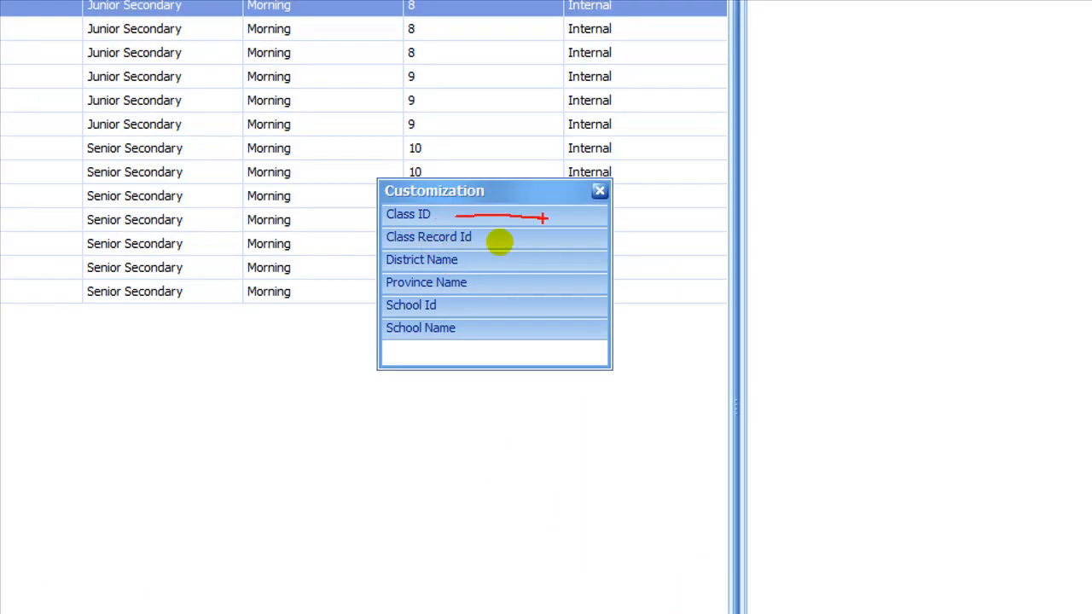
{"action": "key", "text": "Escape"}
{"action": "left_click_drag", "start_coordinate": [433, 242], "coordinate": [205, 146]}
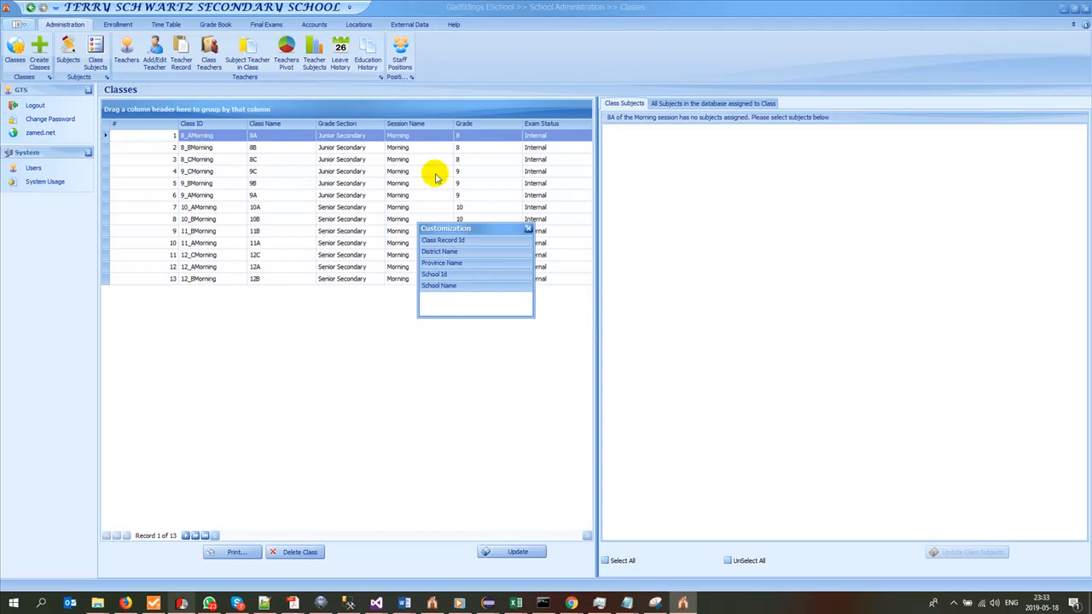
{"action": "left_click", "coordinate": [527, 229]}
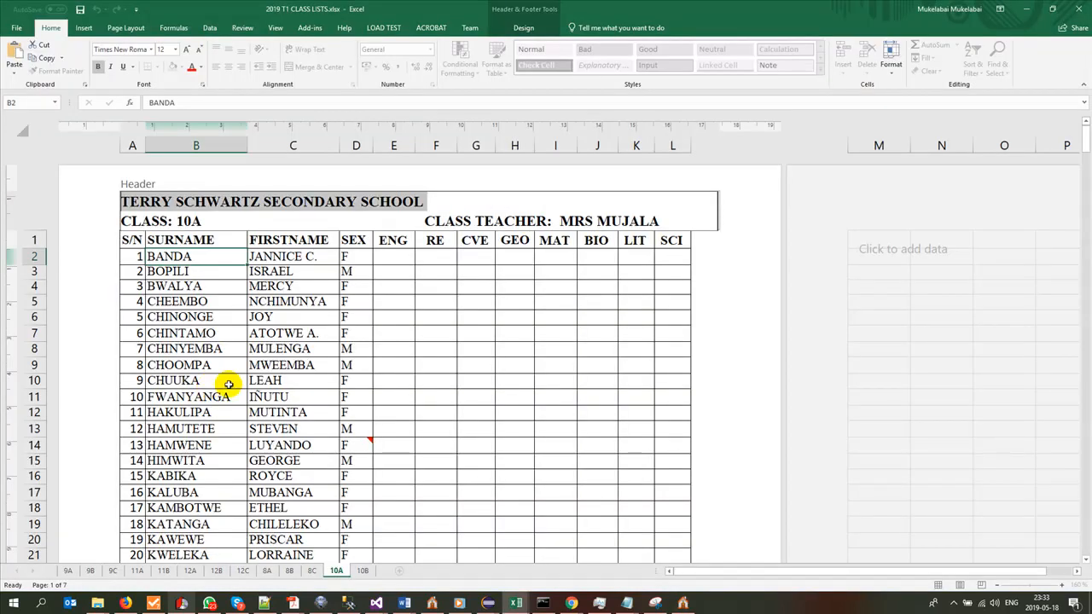
Switch back to Gladtidings E-School and open the print preview of the class list.
{"action": "left_click", "coordinate": [684, 602]}
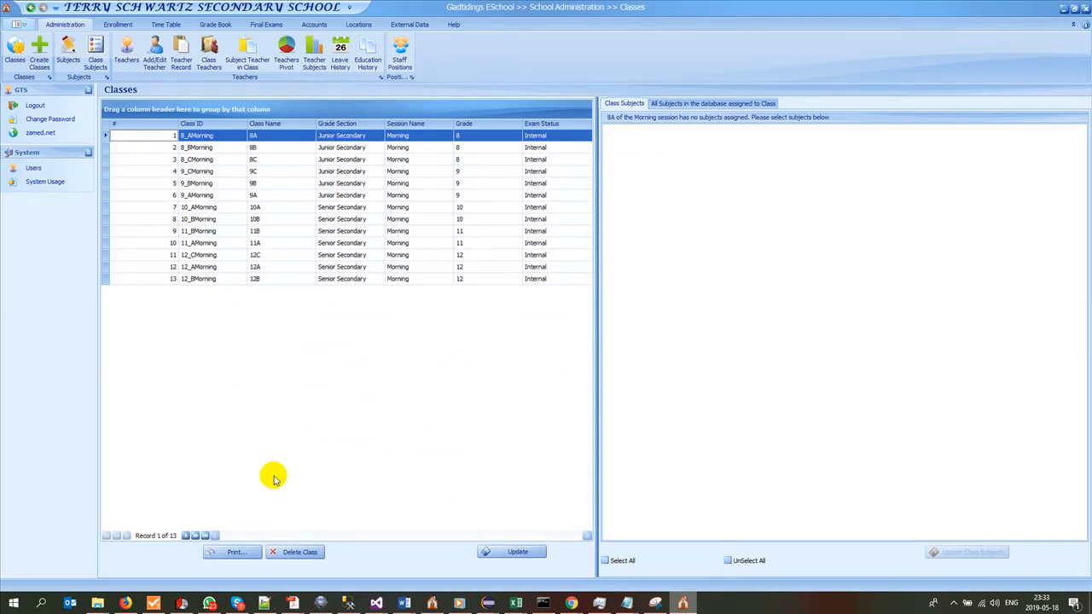
{"action": "left_click", "coordinate": [193, 148]}
{"action": "left_click", "coordinate": [203, 171]}
{"action": "left_click", "coordinate": [199, 148]}
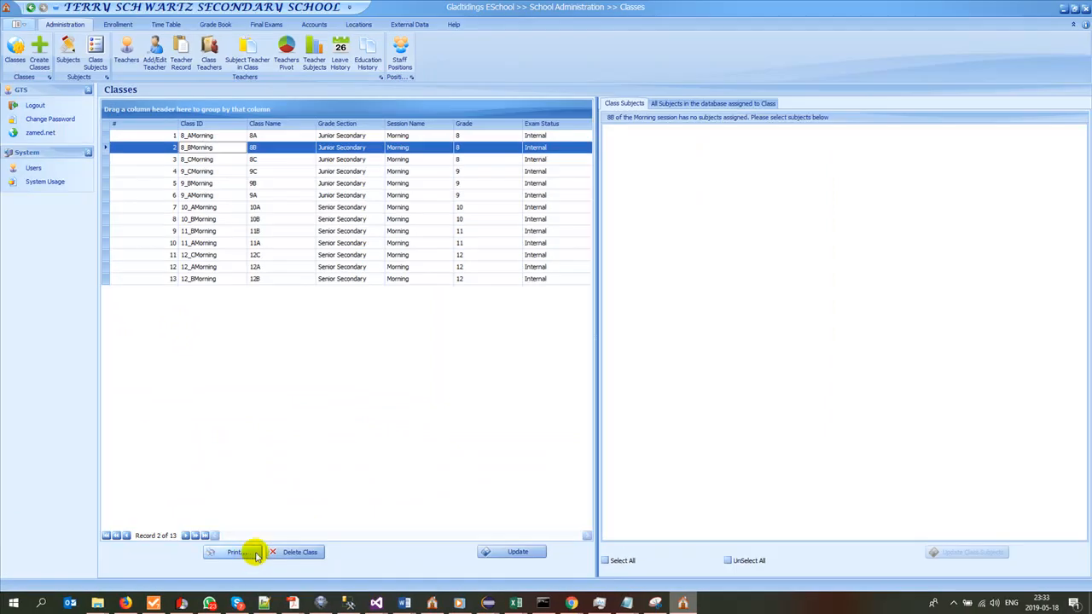
{"action": "left_click", "coordinate": [244, 505]}
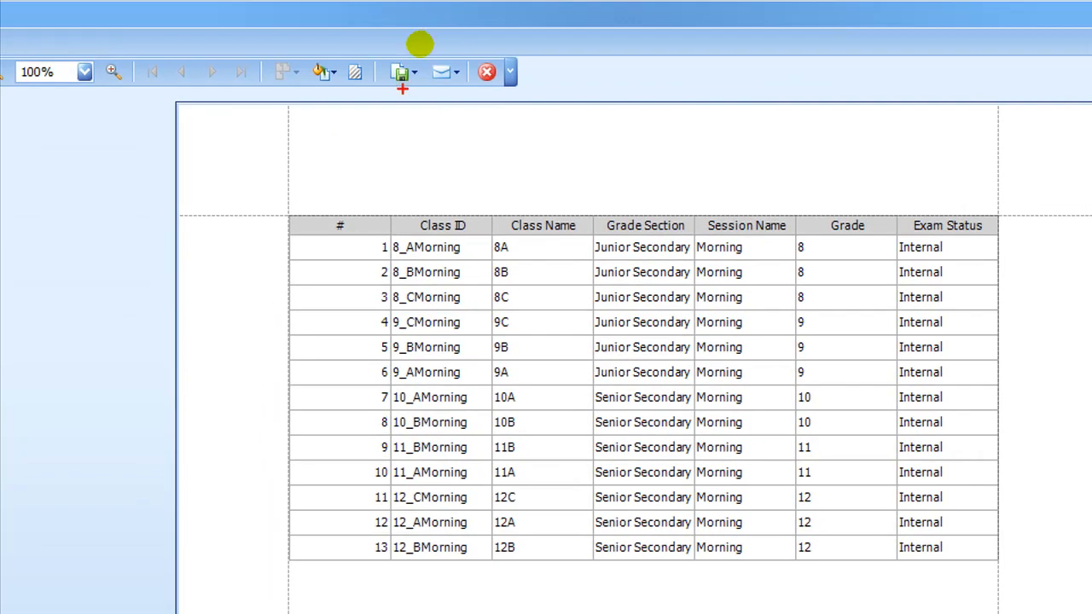
{"action": "left_click_drag", "start_coordinate": [392, 82], "coordinate": [416, 83]}
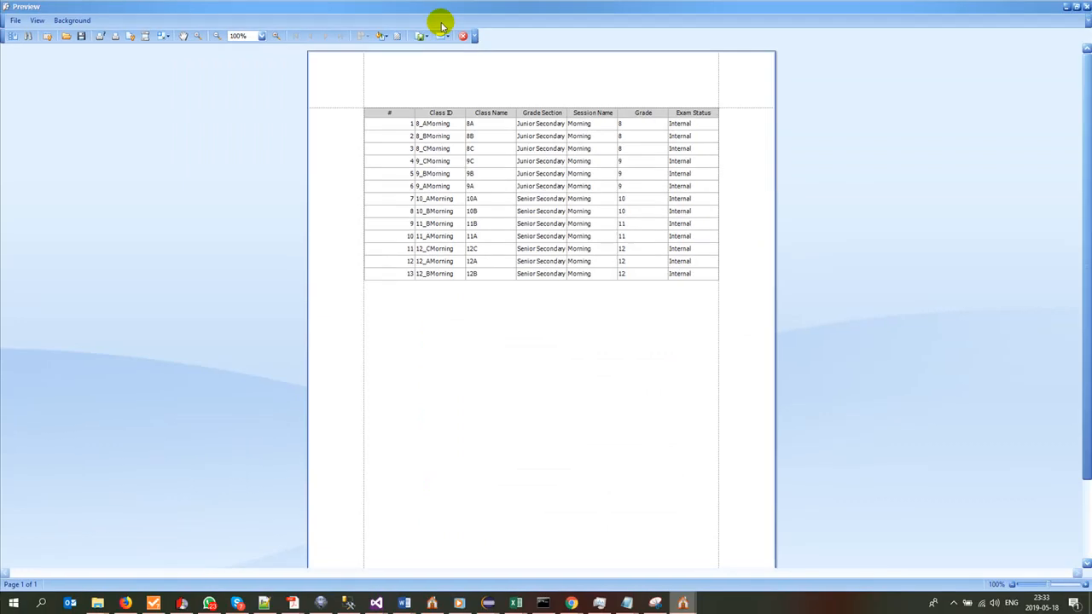
Export the previewed class list as an XLSX file in Single file mode with sheet name Sheet and Value text export.
{"action": "left_click", "coordinate": [410, 73]}
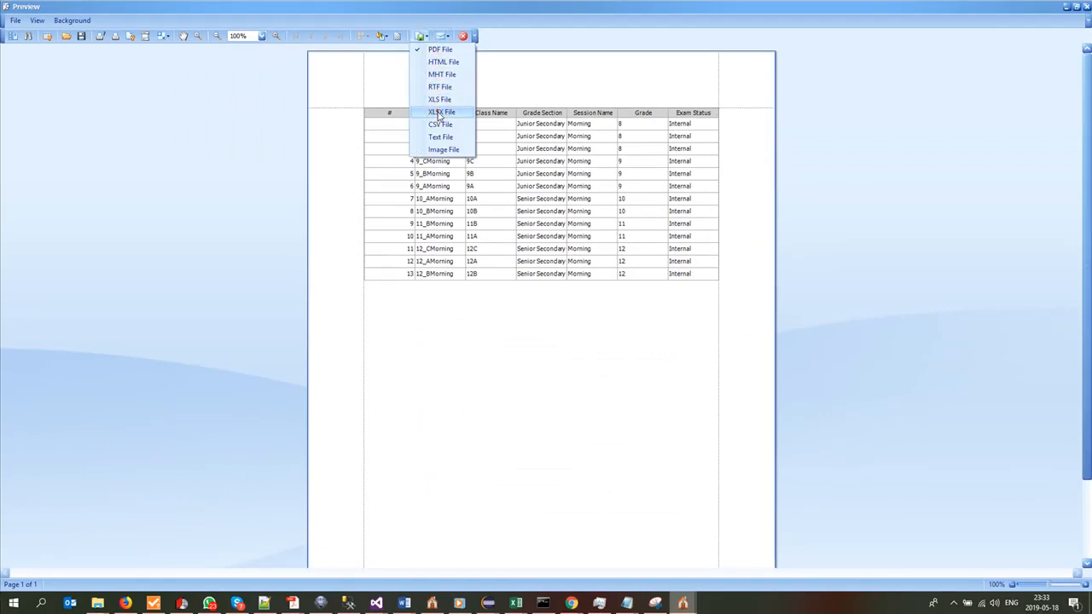
{"action": "left_click", "coordinate": [440, 112]}
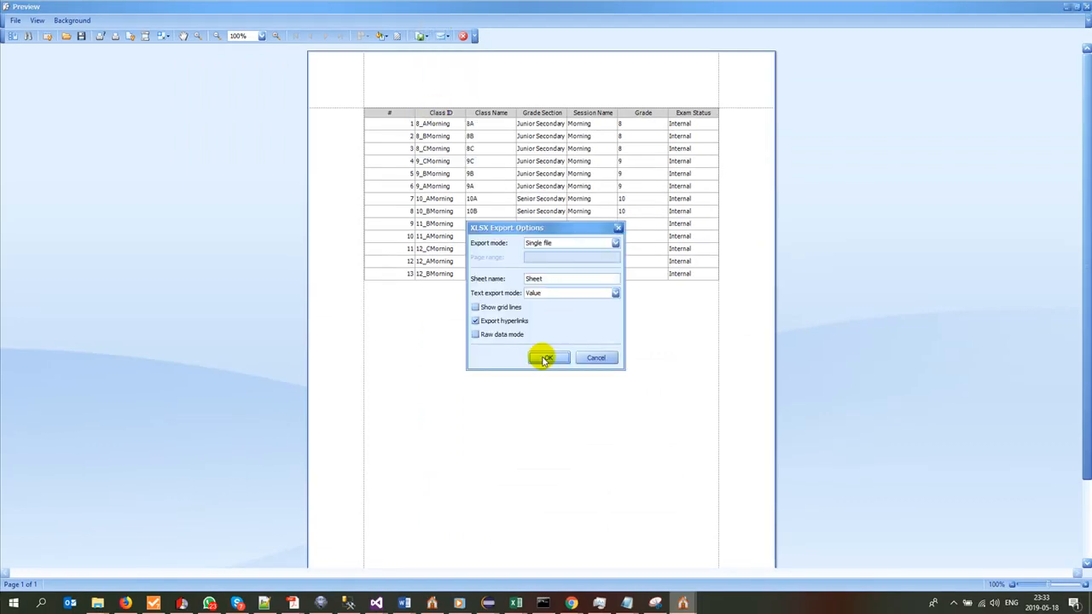
{"action": "left_click", "coordinate": [547, 357]}
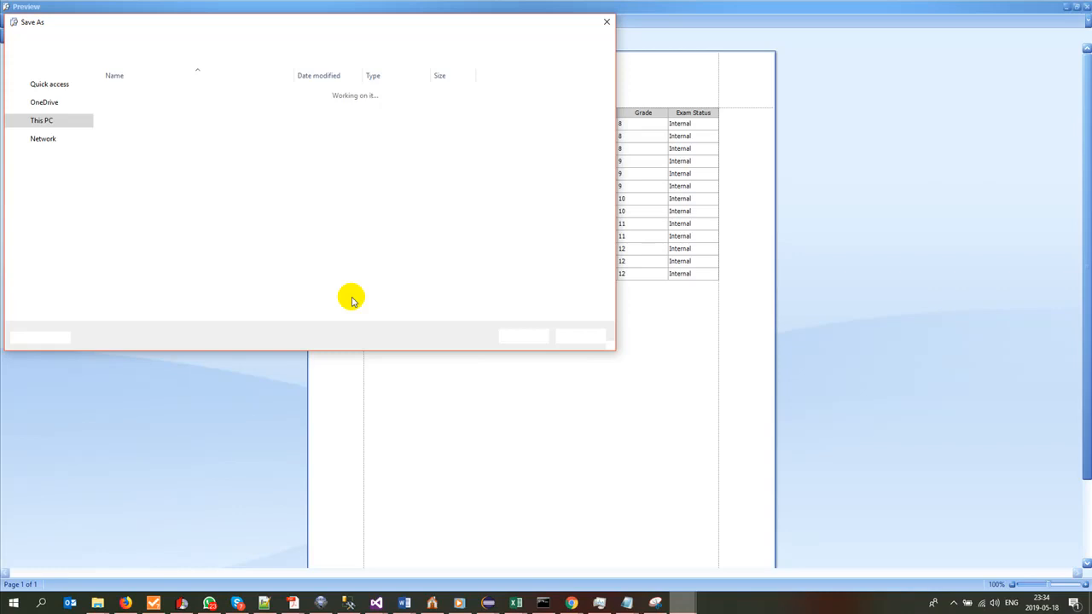
{"action": "left_click", "coordinate": [955, 604]}
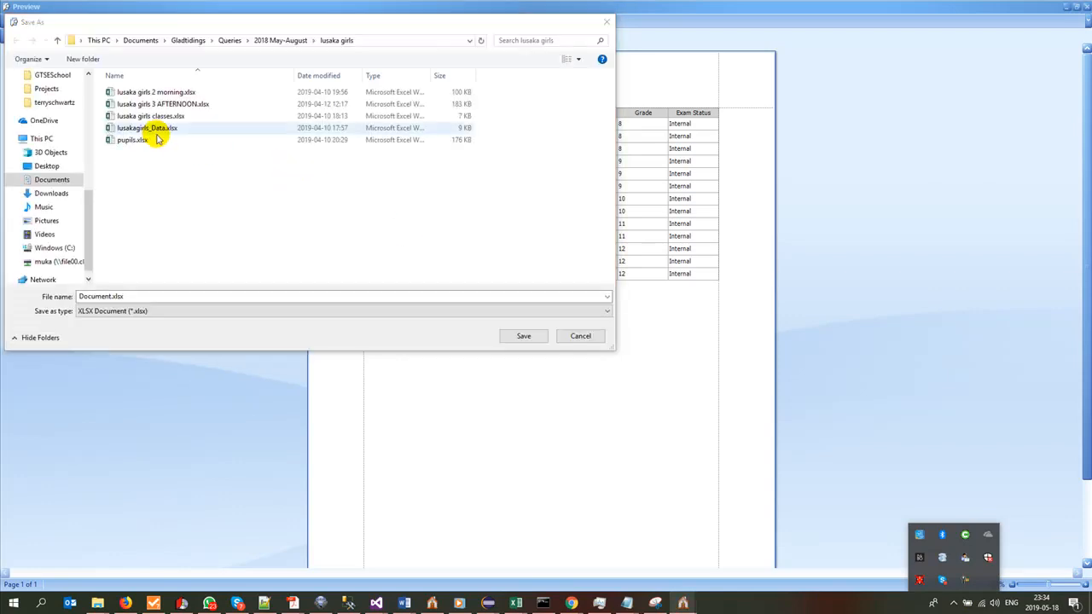
{"action": "left_click", "coordinate": [281, 40]}
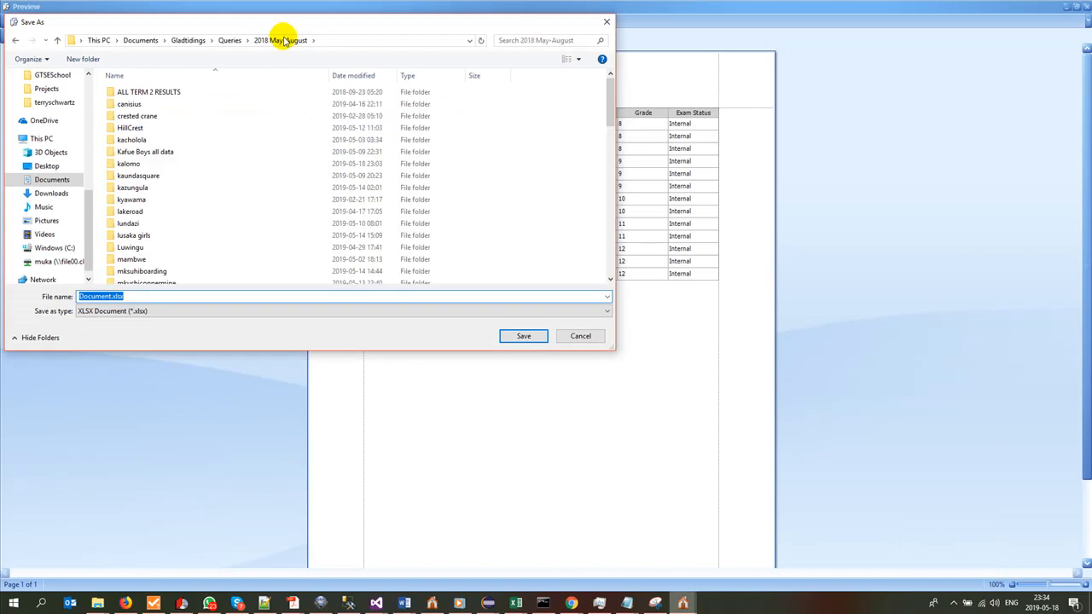
{"action": "left_click", "coordinate": [142, 213]}
{"action": "scroll", "coordinate": [142, 214], "scroll_direction": "down", "scroll_amount": 12}
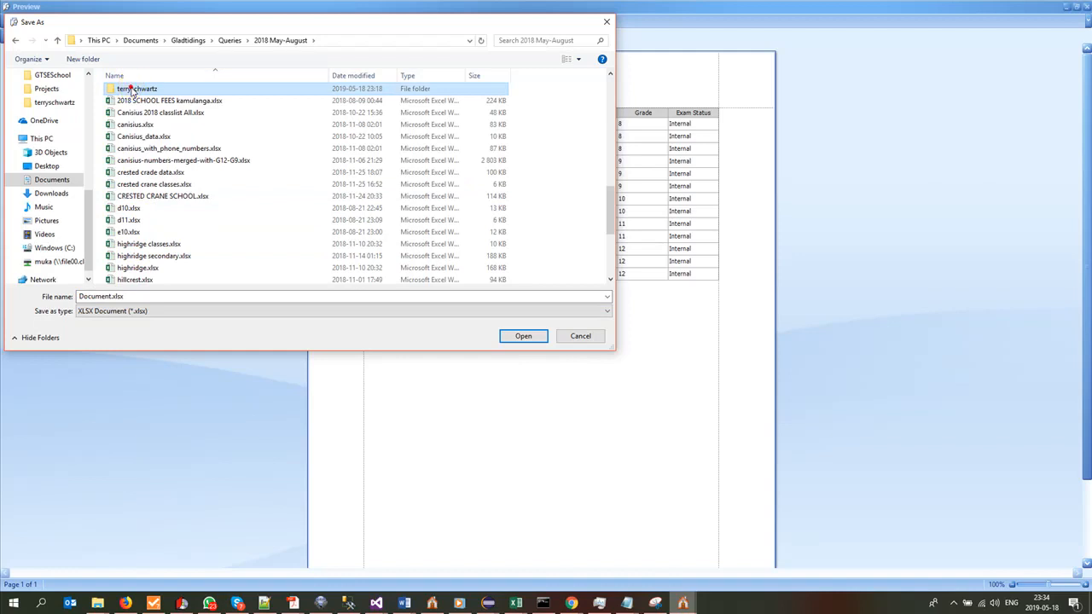
{"action": "double_click", "coordinate": [130, 90]}
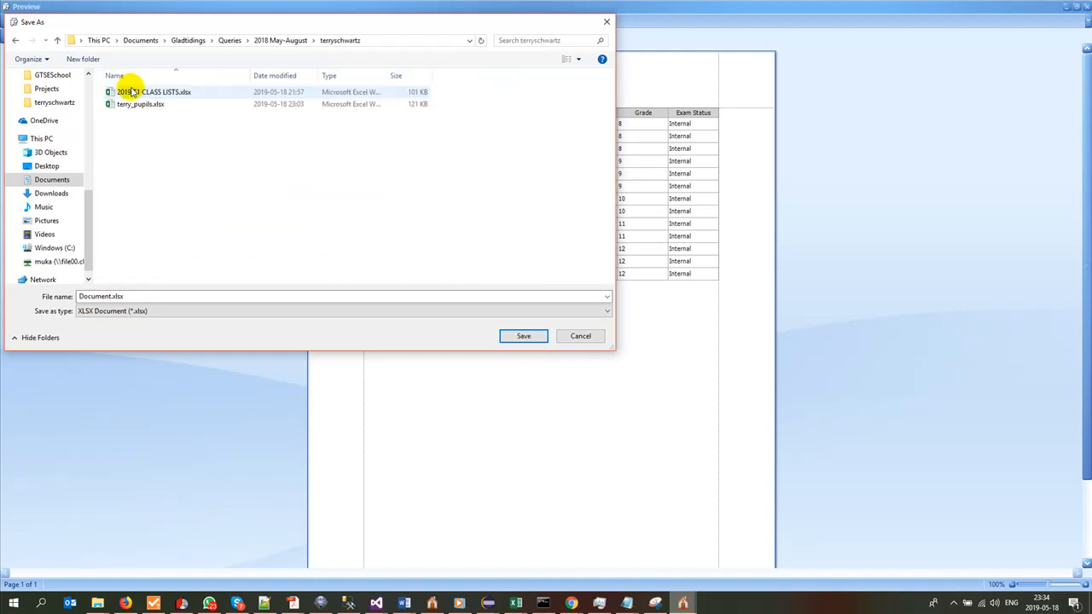
Name the exported XLSX file terry_classes and save it.
{"action": "left_click", "coordinate": [169, 296]}
{"action": "key", "text": "BackSpace"}
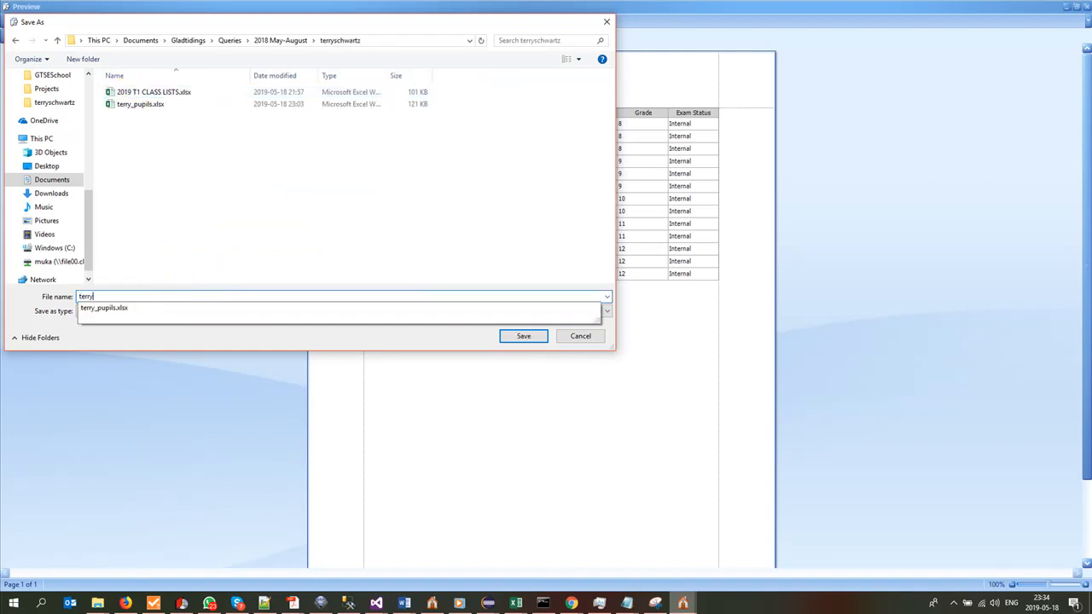
{"action": "key", "text": "BackSpace"}
{"action": "key", "text": "BackSpace"}
{"action": "key", "text": "BackSpace"}
{"action": "key", "text": "BackSpace"}
{"action": "key", "text": "BackSpace"}
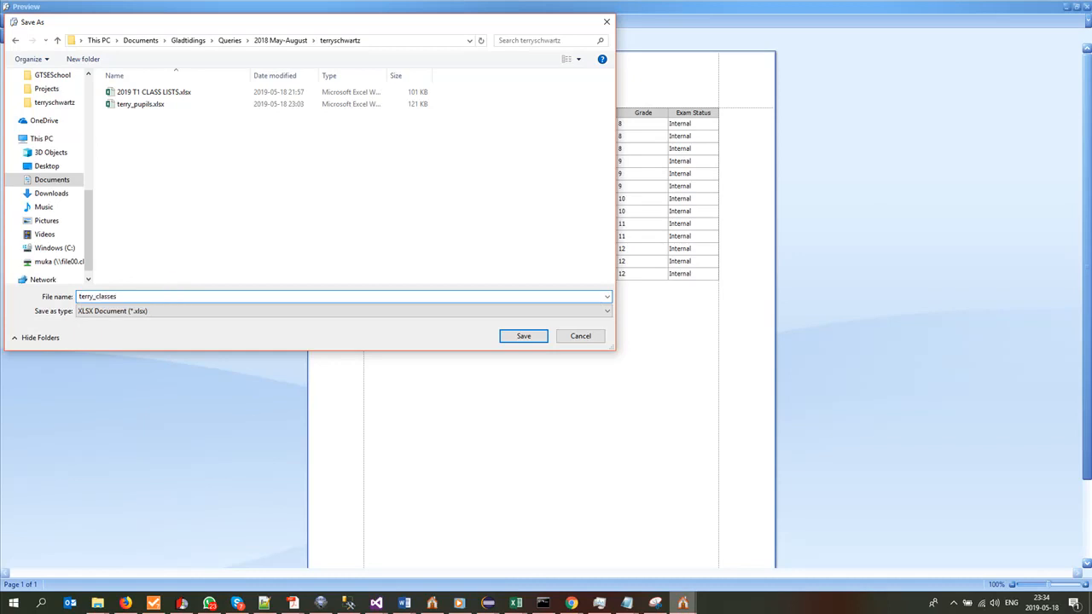
{"action": "left_click", "coordinate": [505, 336]}
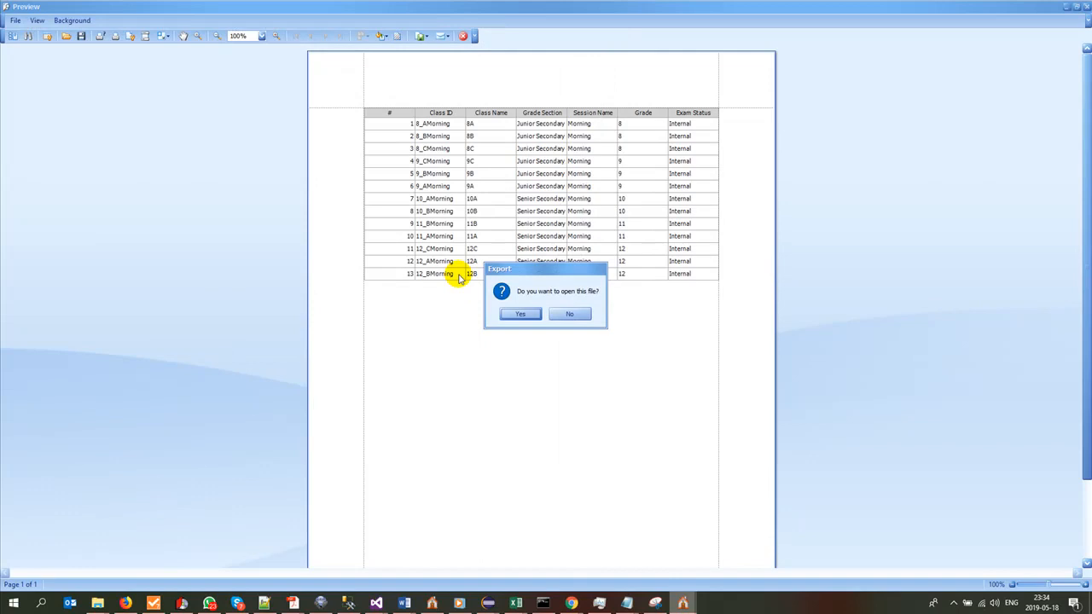
Open the exported terry_classes.xlsx workbook in Excel.
{"action": "left_click", "coordinate": [520, 314]}
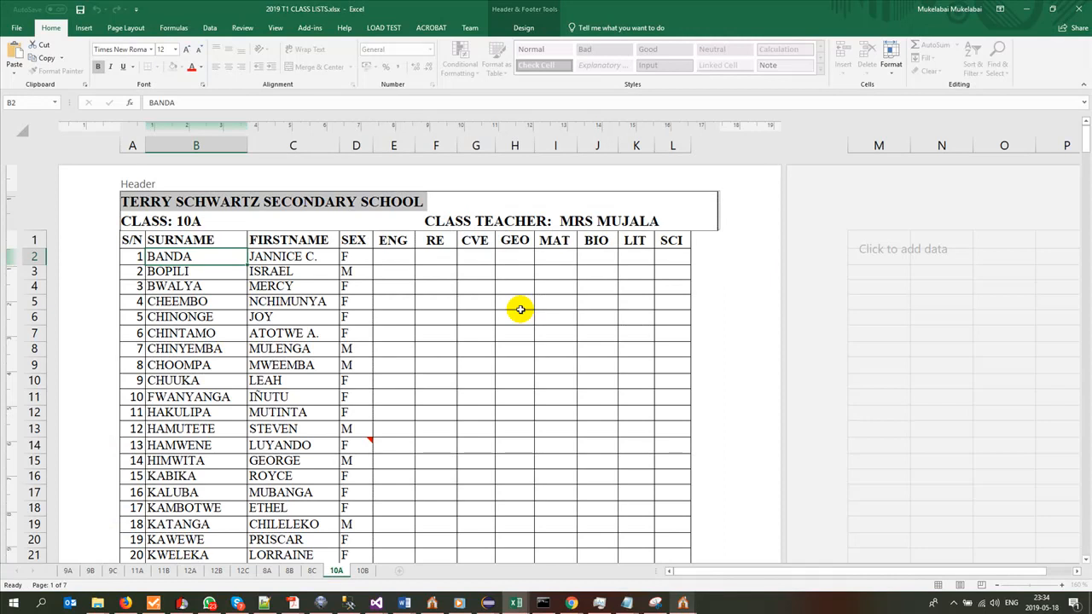
{"action": "left_click", "coordinate": [518, 602]}
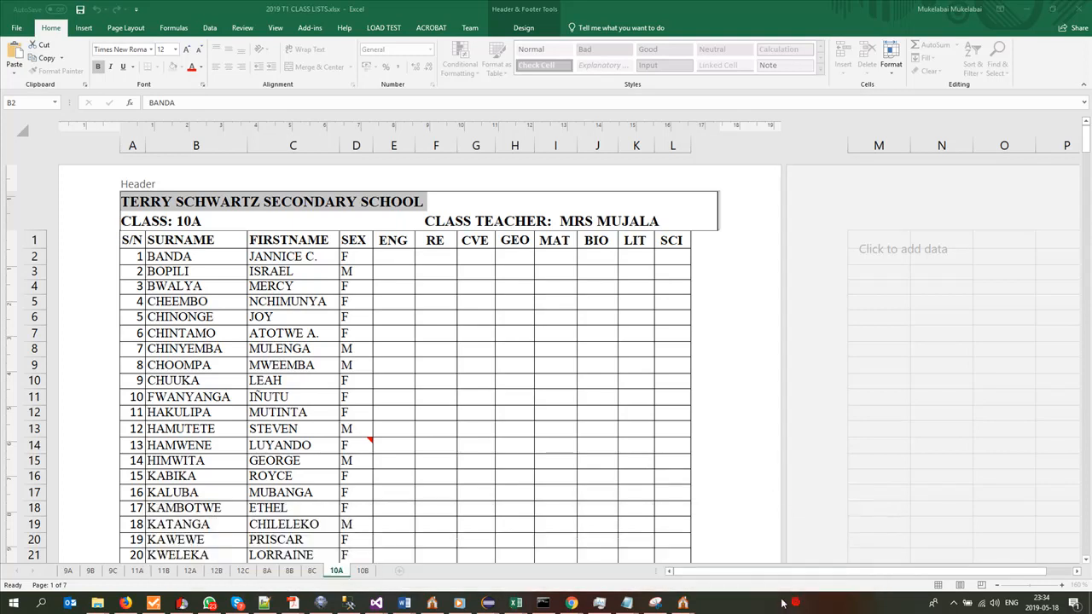
{"action": "mouse_move", "coordinate": [516, 603]}
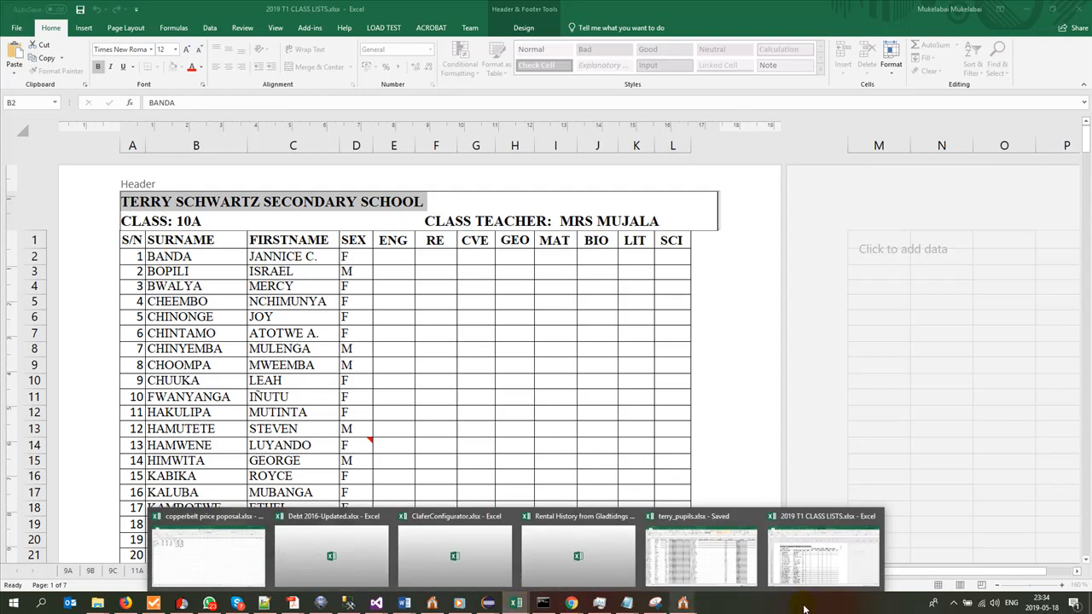
{"action": "left_click", "coordinate": [570, 416]}
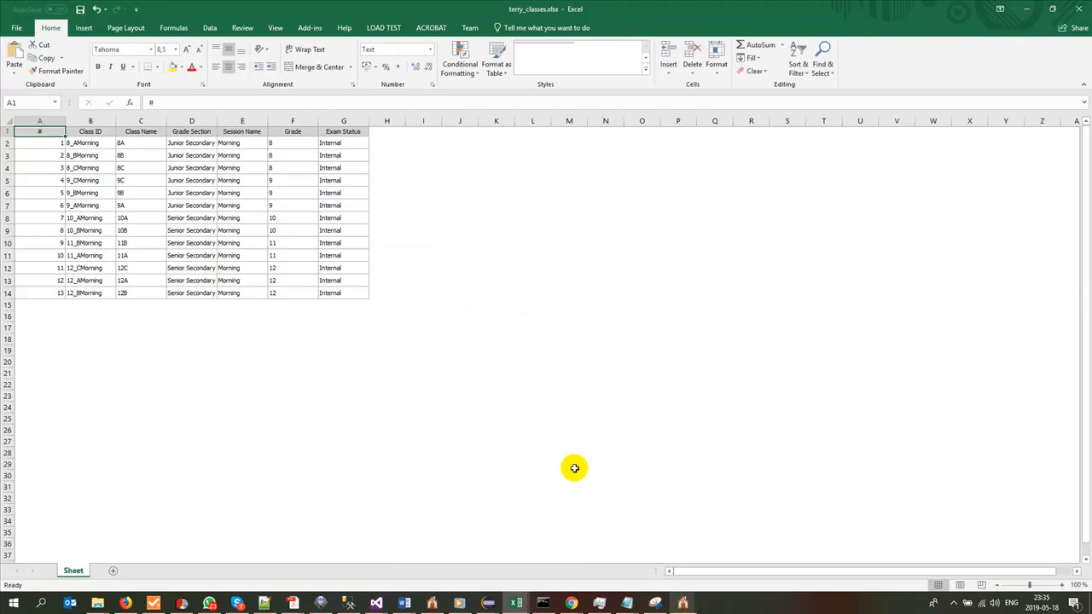
Examine the Class ID column against the Class Name column in the exported class sheet.
{"action": "left_click", "coordinate": [215, 342]}
{"action": "left_click", "coordinate": [95, 243]}
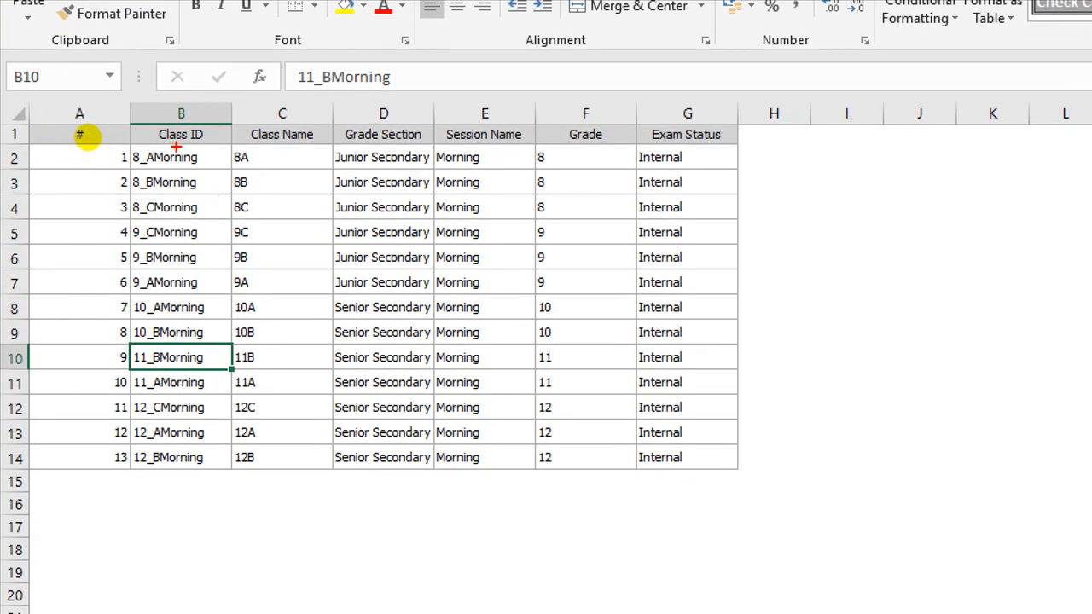
{"action": "mouse_move", "coordinate": [185, 118]}
{"action": "left_mouse_down"}
{"action": "mouse_move", "coordinate": [61, 163]}
{"action": "mouse_move", "coordinate": [72, 475]}
{"action": "mouse_move", "coordinate": [252, 452]}
{"action": "mouse_move", "coordinate": [238, 170]}
{"action": "mouse_move", "coordinate": [205, 116]}
{"action": "mouse_move", "coordinate": [181, 111]}
{"action": "left_mouse_up"}
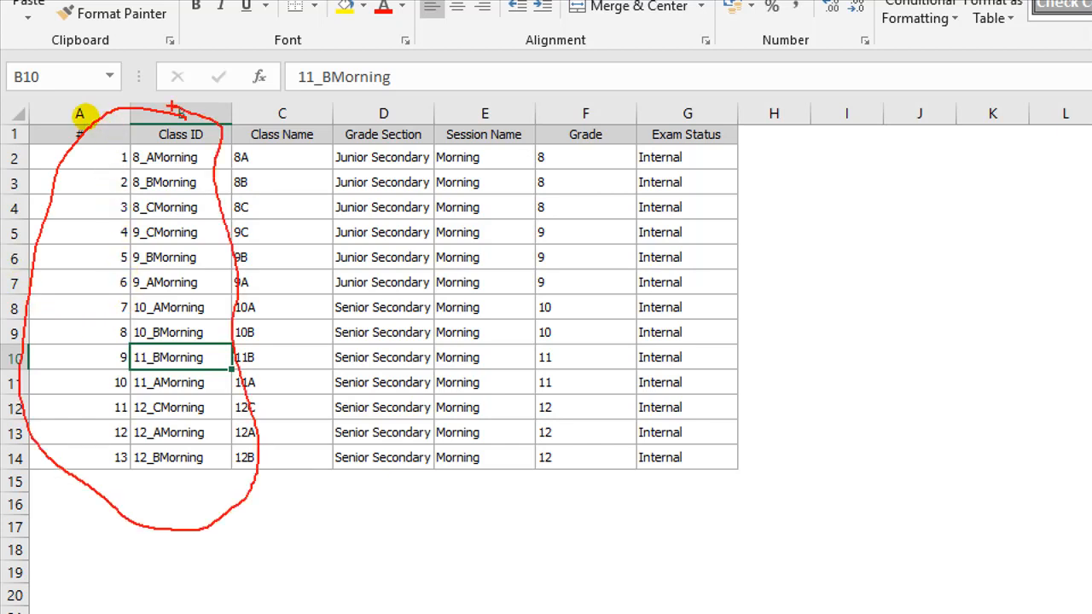
{"action": "left_click_drag", "start_coordinate": [278, 156], "coordinate": [261, 489]}
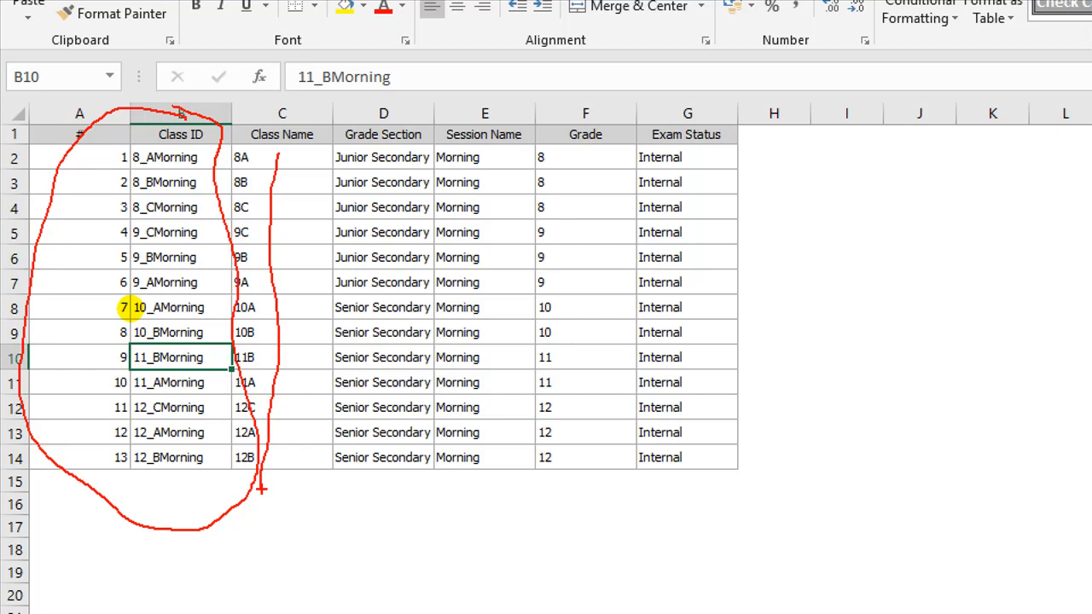
{"action": "mouse_move", "coordinate": [213, 143]}
{"action": "left_mouse_down"}
{"action": "mouse_move", "coordinate": [215, 478]}
{"action": "mouse_move", "coordinate": [170, 483]}
{"action": "mouse_move", "coordinate": [125, 435]}
{"action": "mouse_move", "coordinate": [120, 187]}
{"action": "mouse_move", "coordinate": [149, 124]}
{"action": "left_mouse_up"}
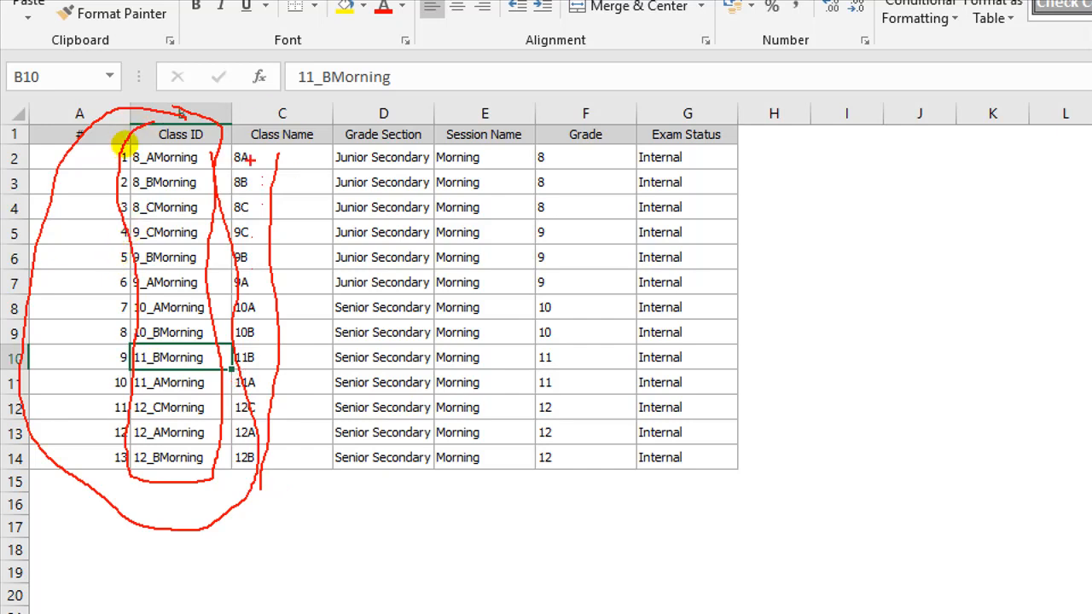
{"action": "left_click_drag", "start_coordinate": [252, 154], "coordinate": [241, 154]}
{"action": "mouse_move", "coordinate": [256, 150]}
{"action": "left_mouse_down"}
{"action": "mouse_move", "coordinate": [272, 160]}
{"action": "mouse_move", "coordinate": [294, 371]}
{"action": "left_mouse_up"}
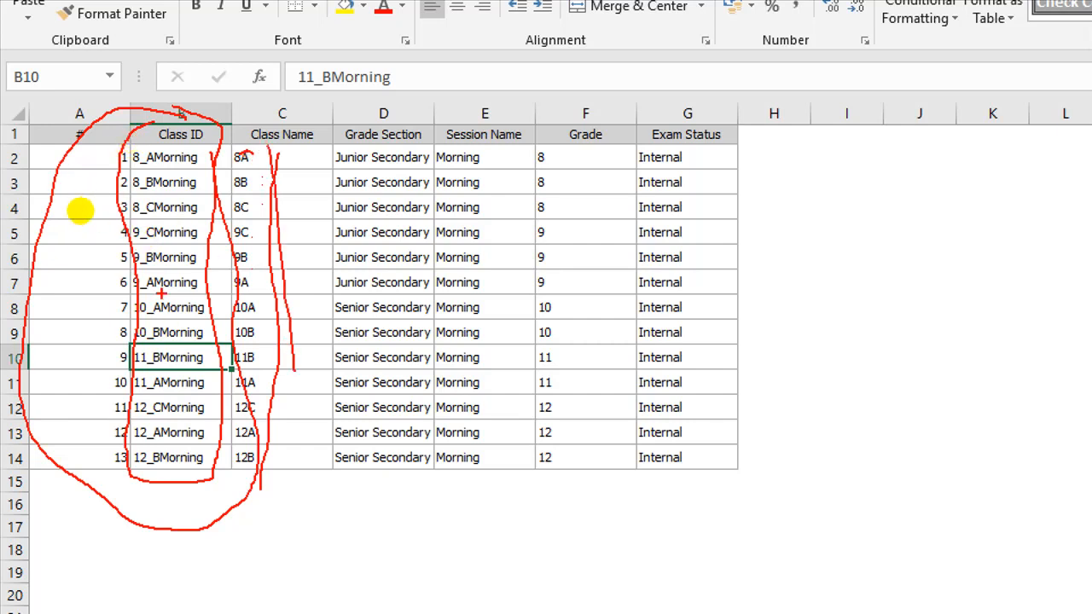
{"action": "key", "text": "Escape"}
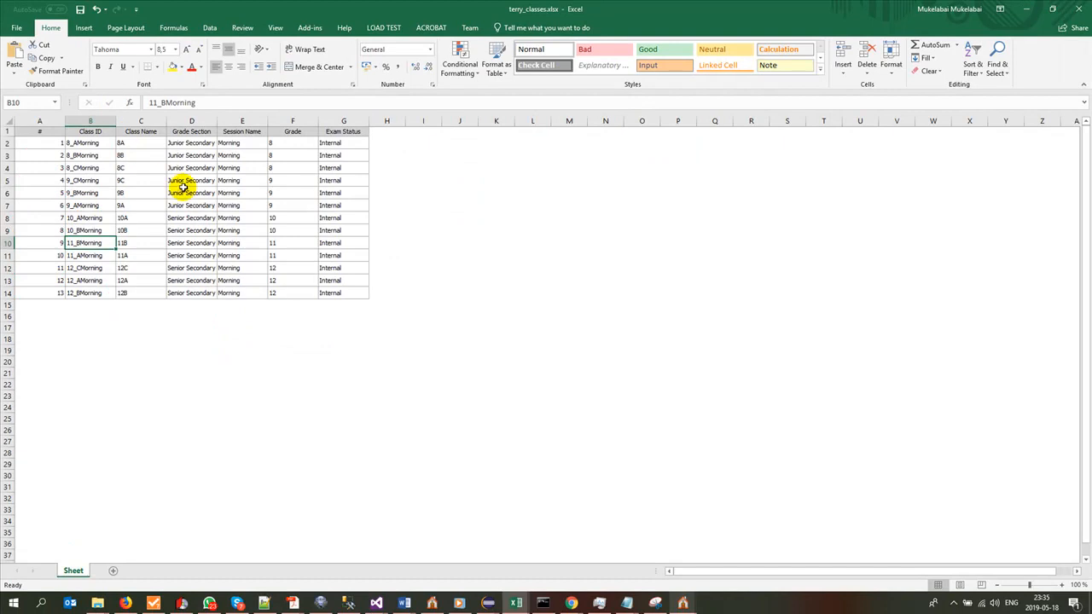